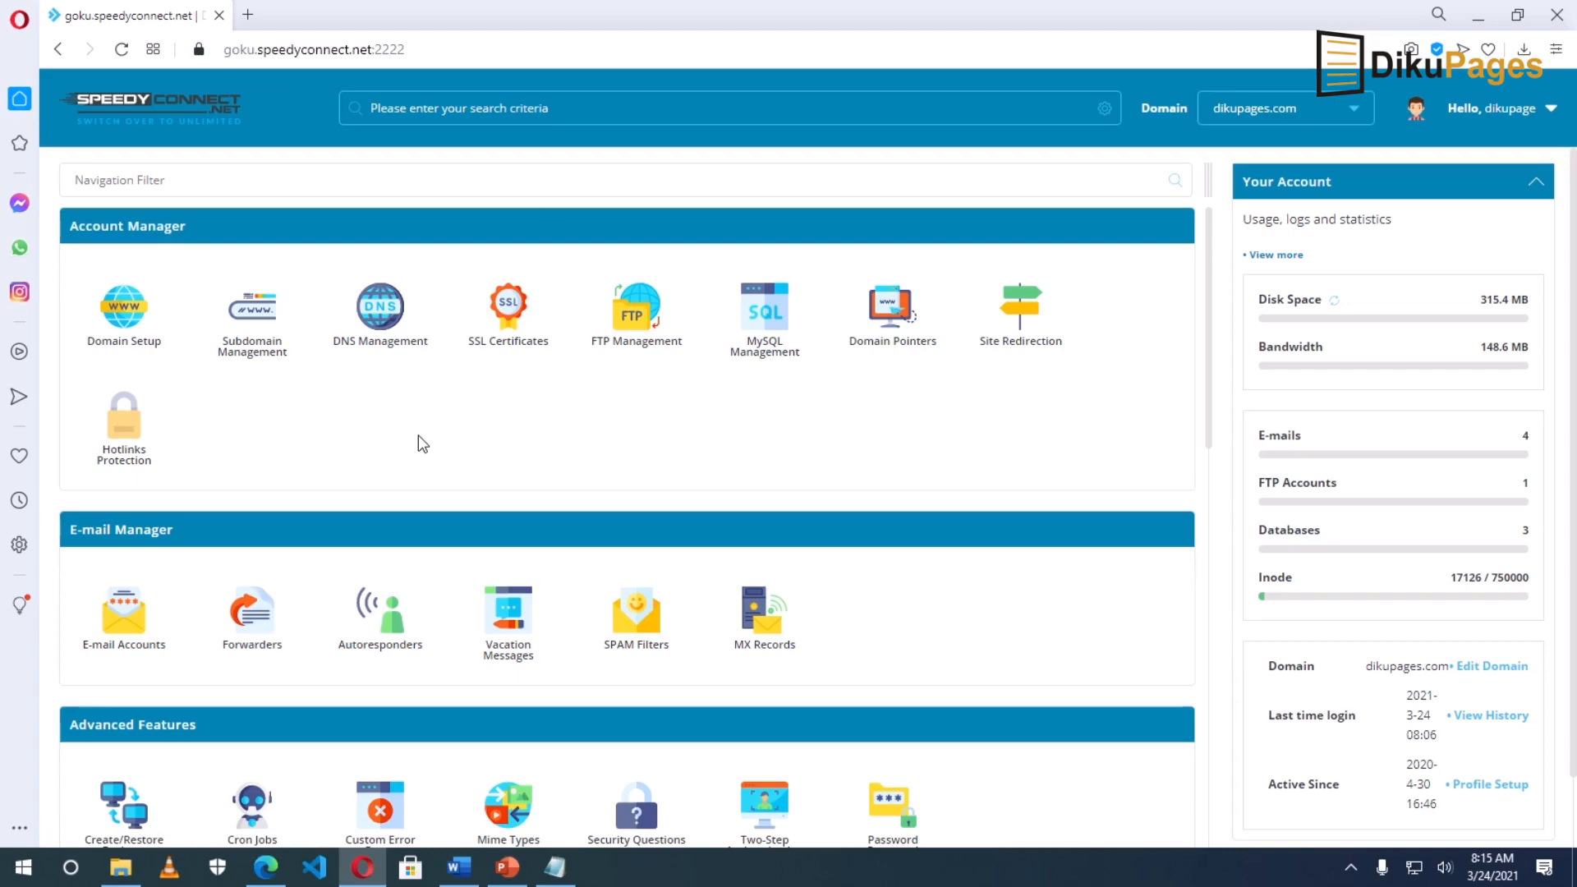
Step: Scroll the DirectAdmin dashboard for the dikupages.com account down to Extra Features
click(357, 337)
scroll(335, 492, down, 7)
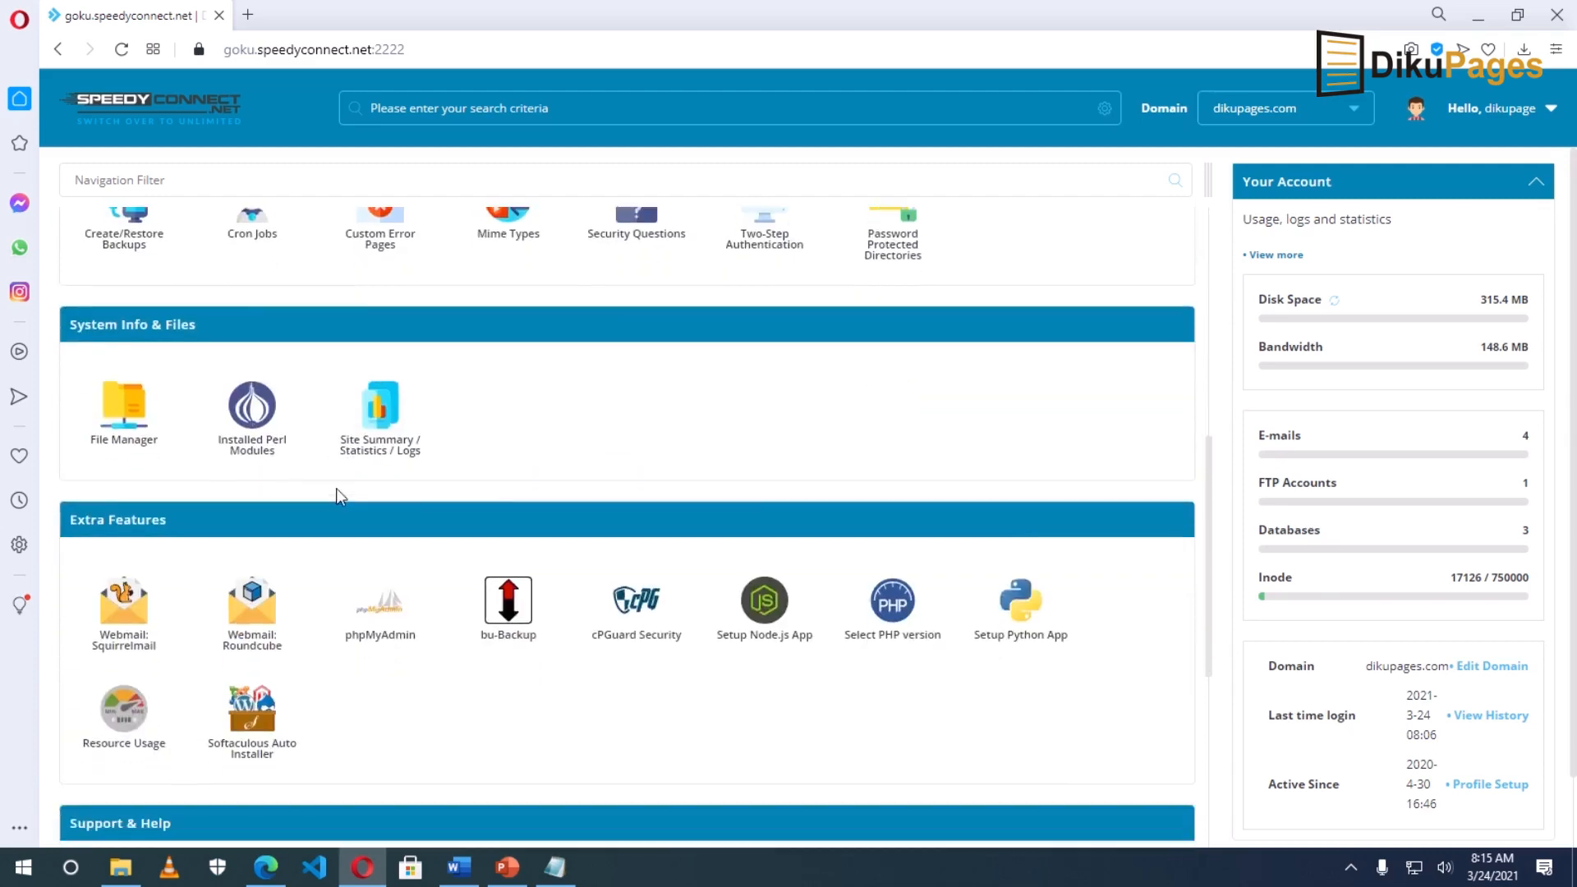
scroll(341, 496, down, 2)
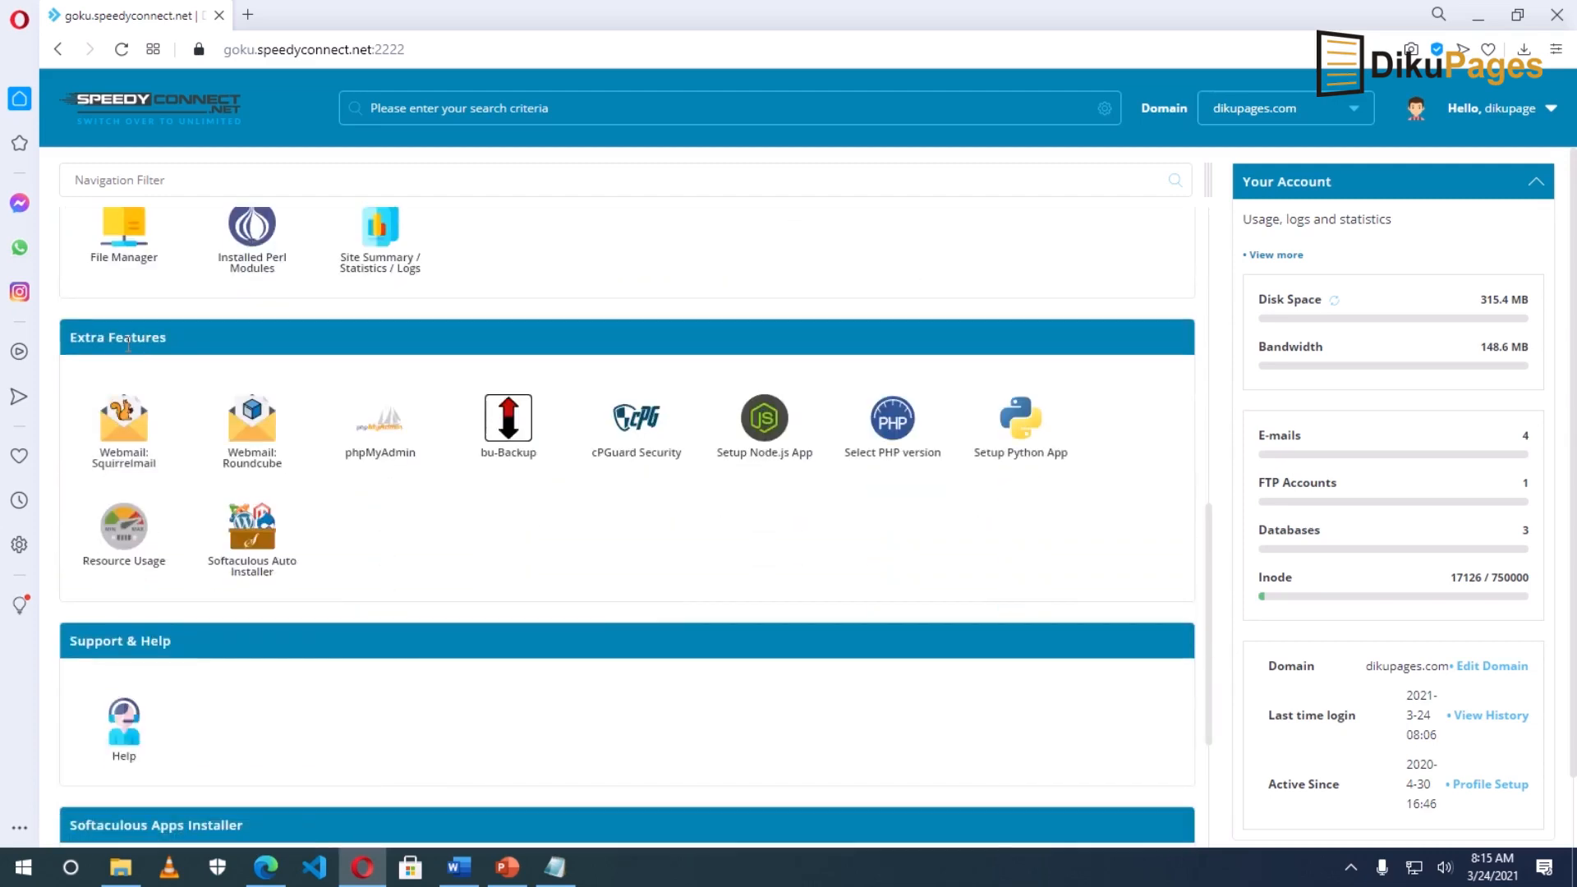
Step: Open Softaculous and go to the Drupal overview page under Portals/CMS
click(257, 544)
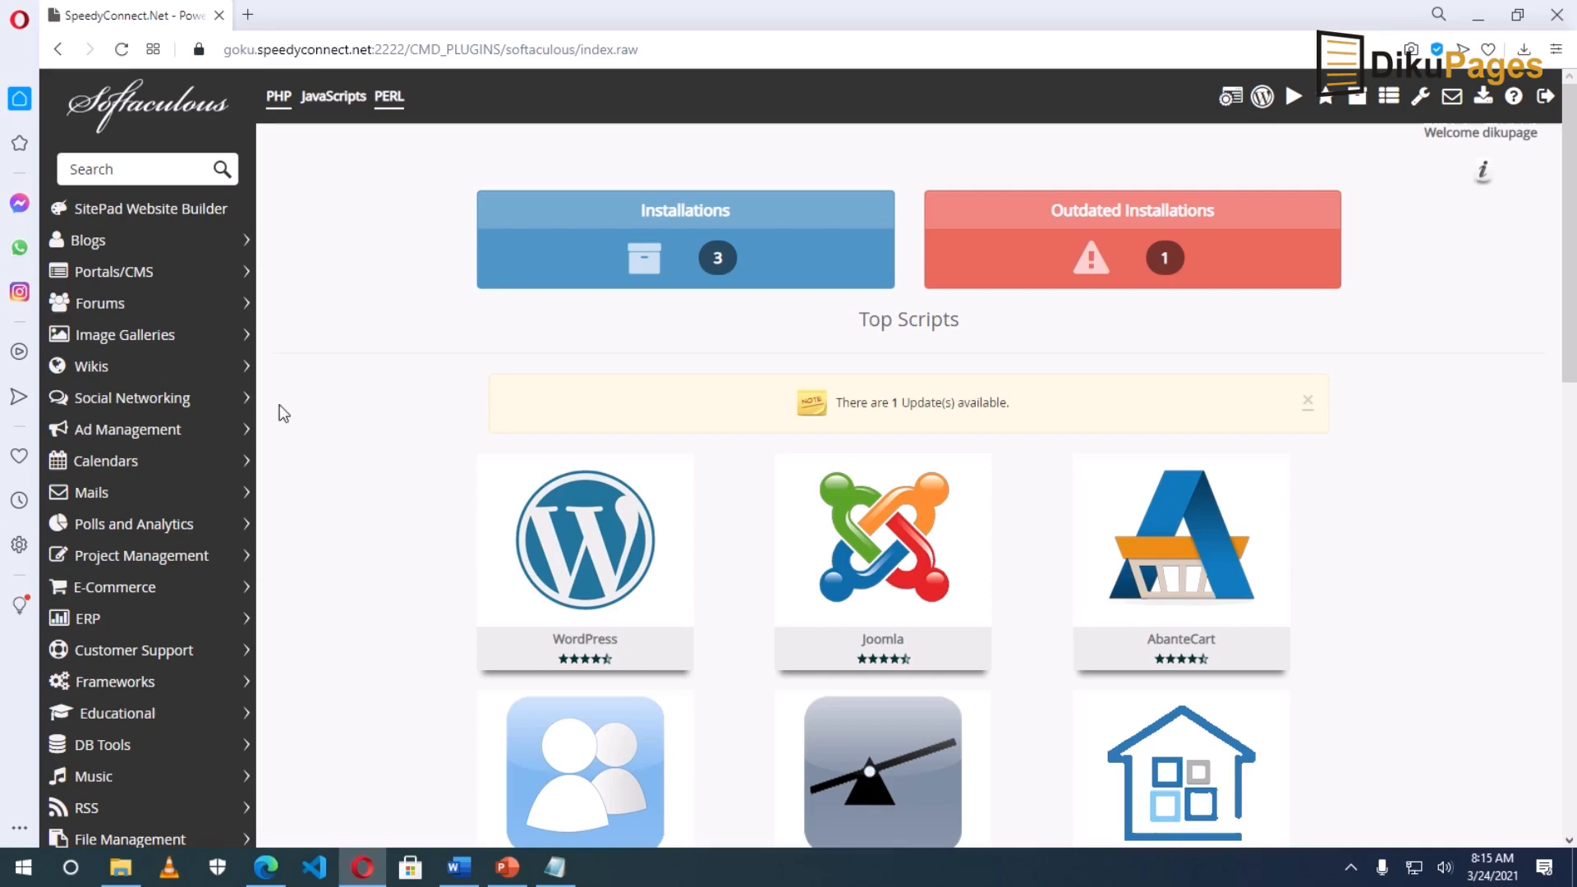
click(169, 279)
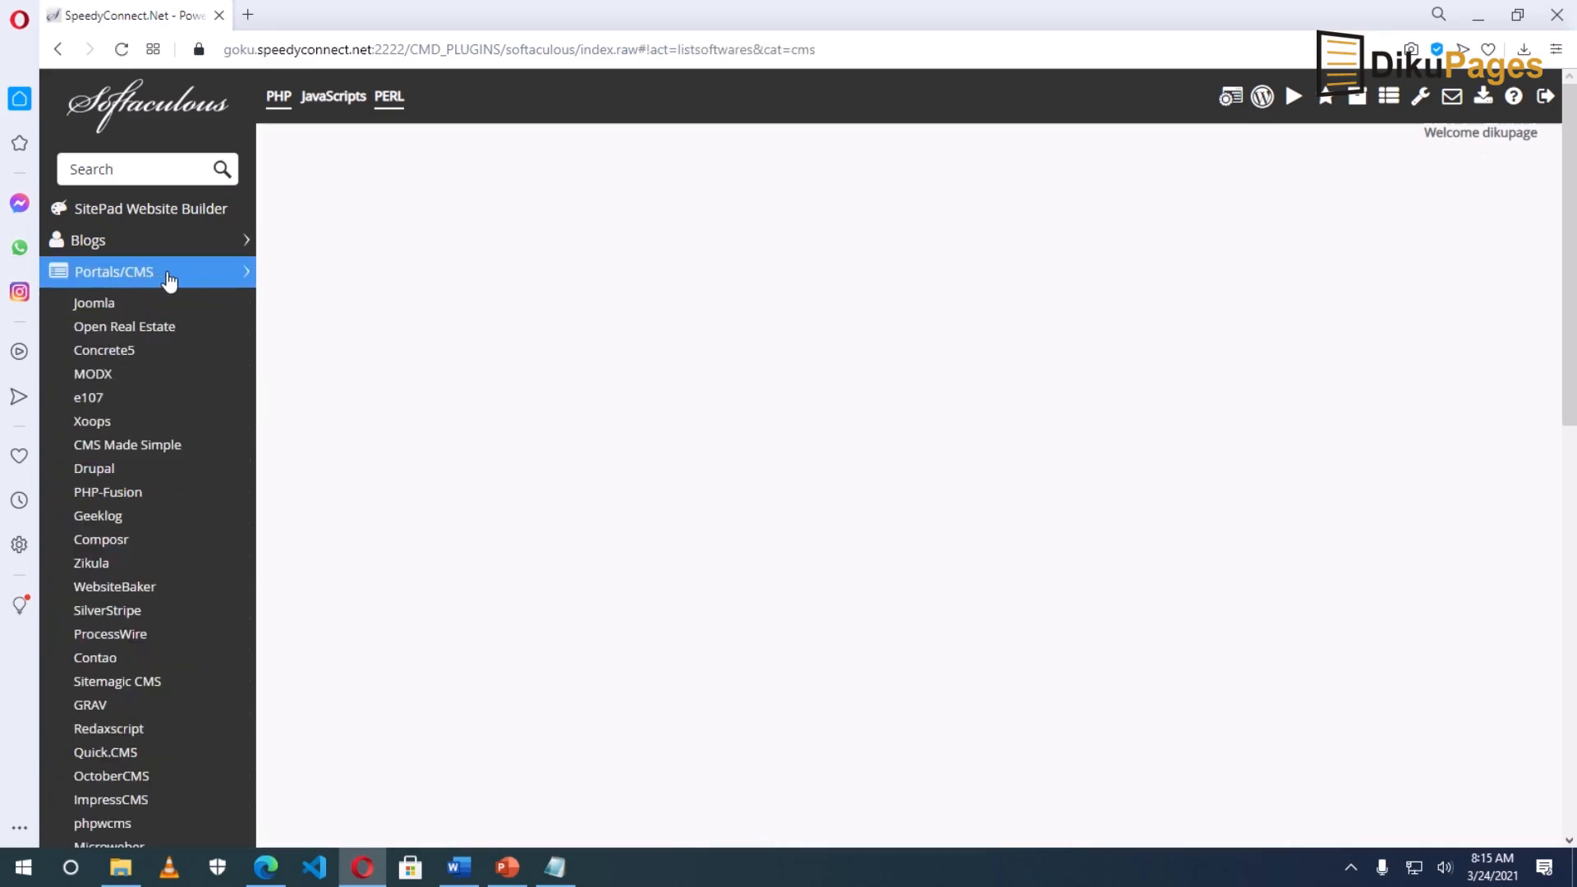
click(97, 466)
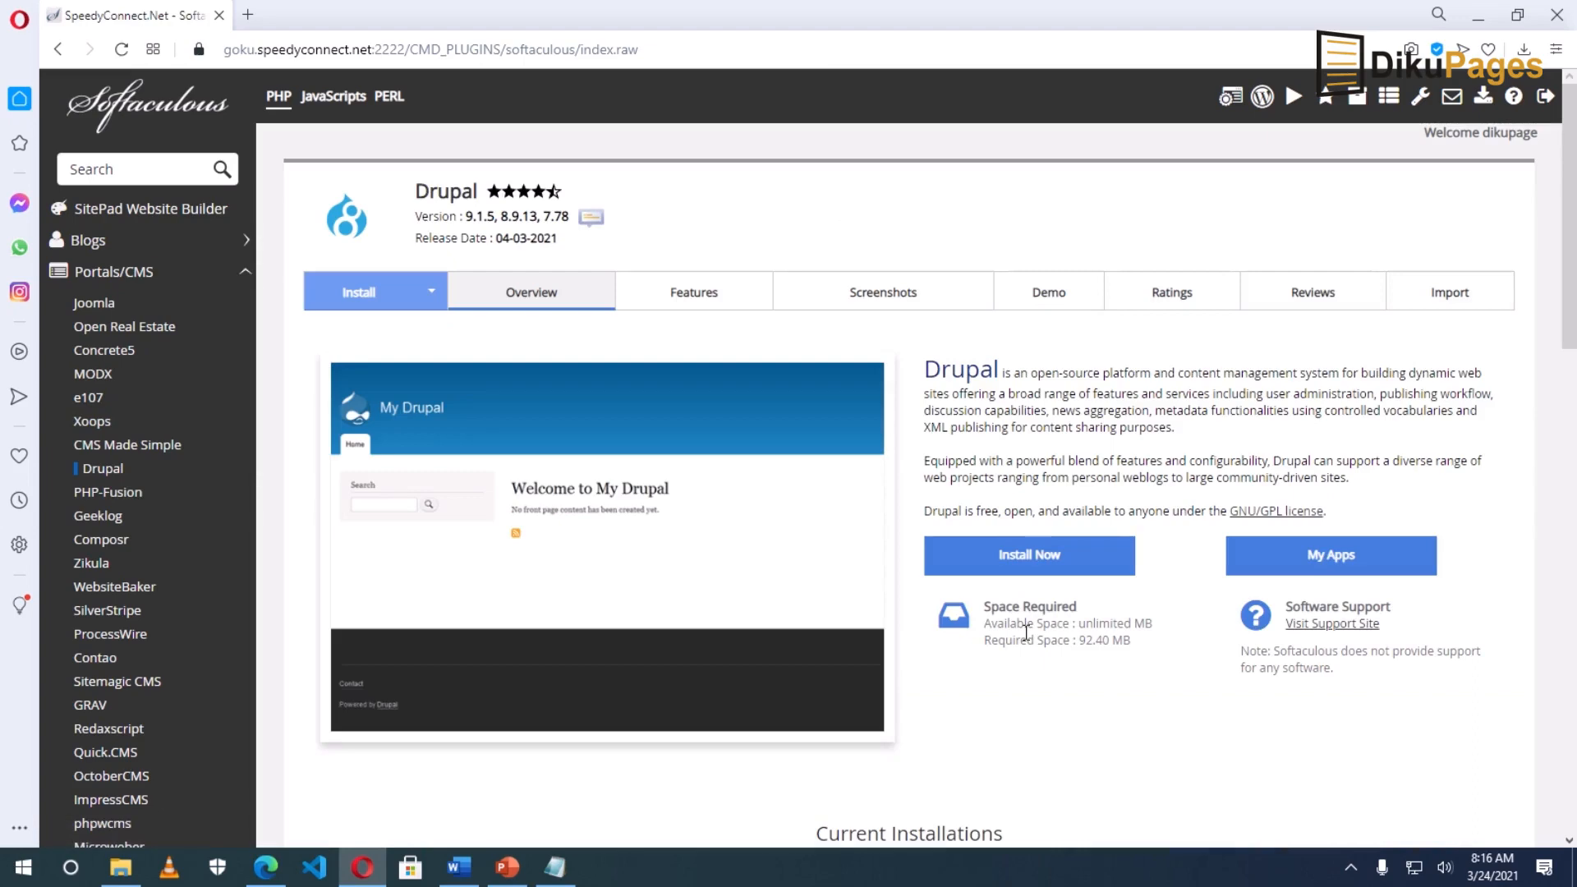
Step: Open the Drupal 9.1.5 install form and choose drupal.dikupages.com as the domain
click(1038, 554)
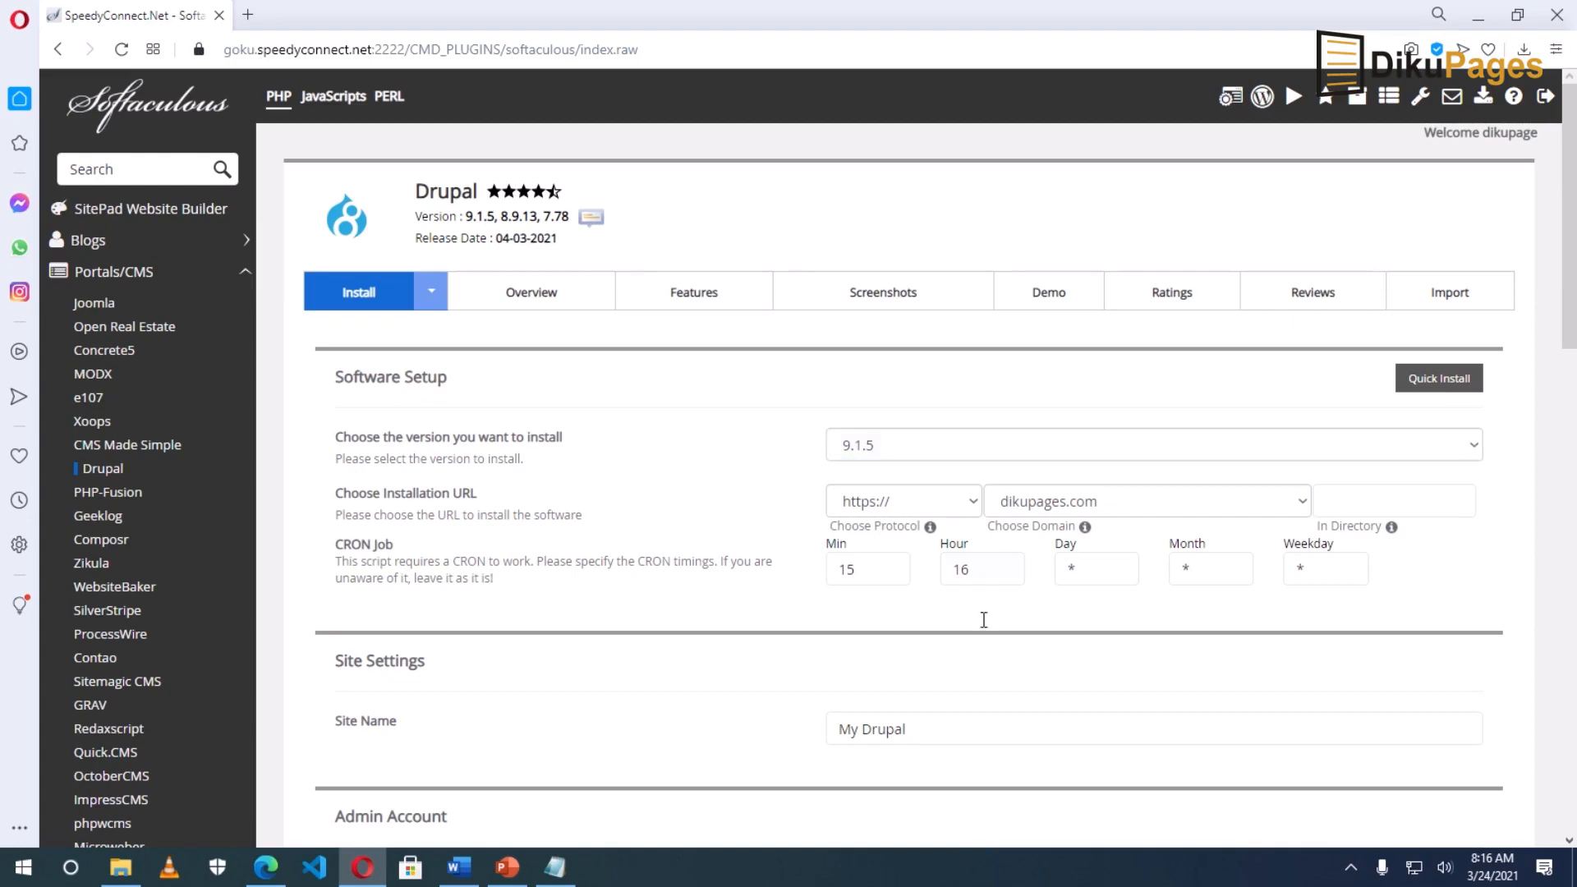
click(1045, 509)
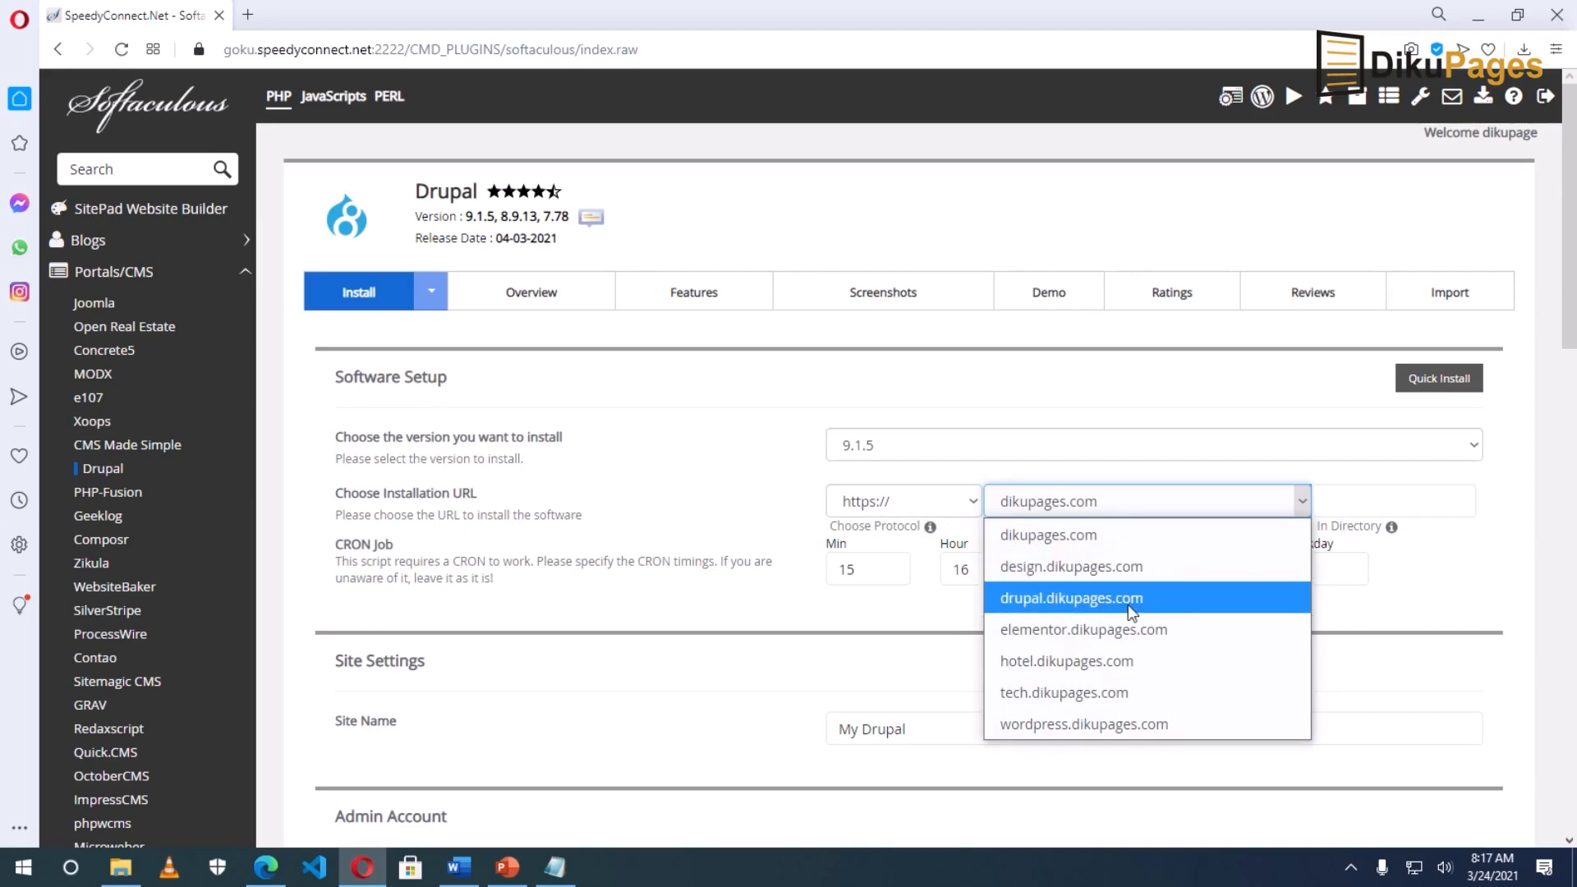
click(1168, 598)
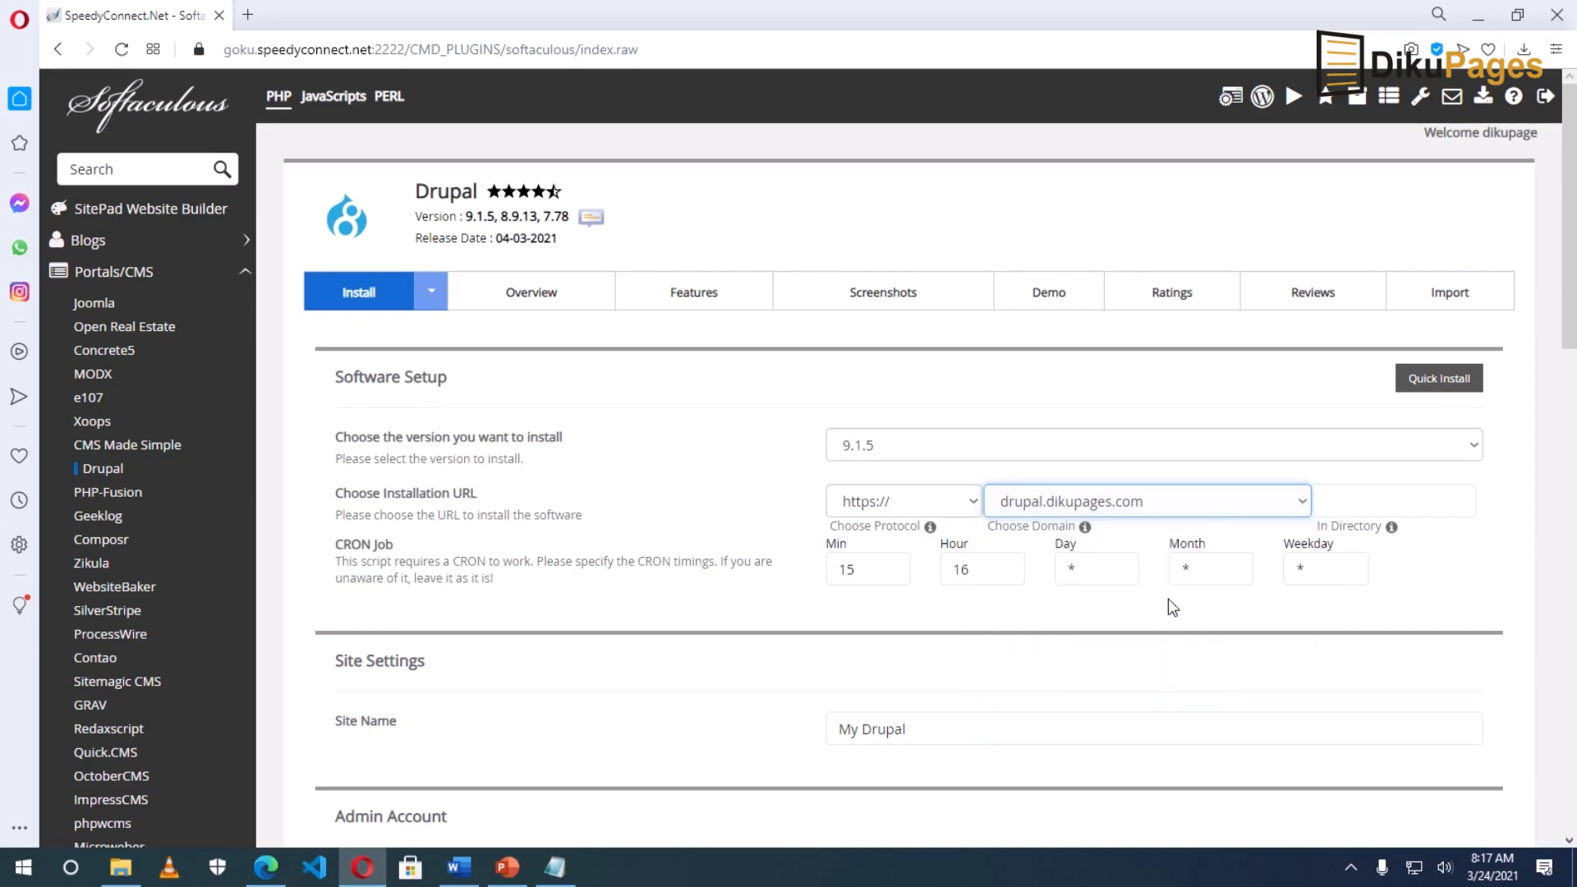
scroll(928, 657, down, 1)
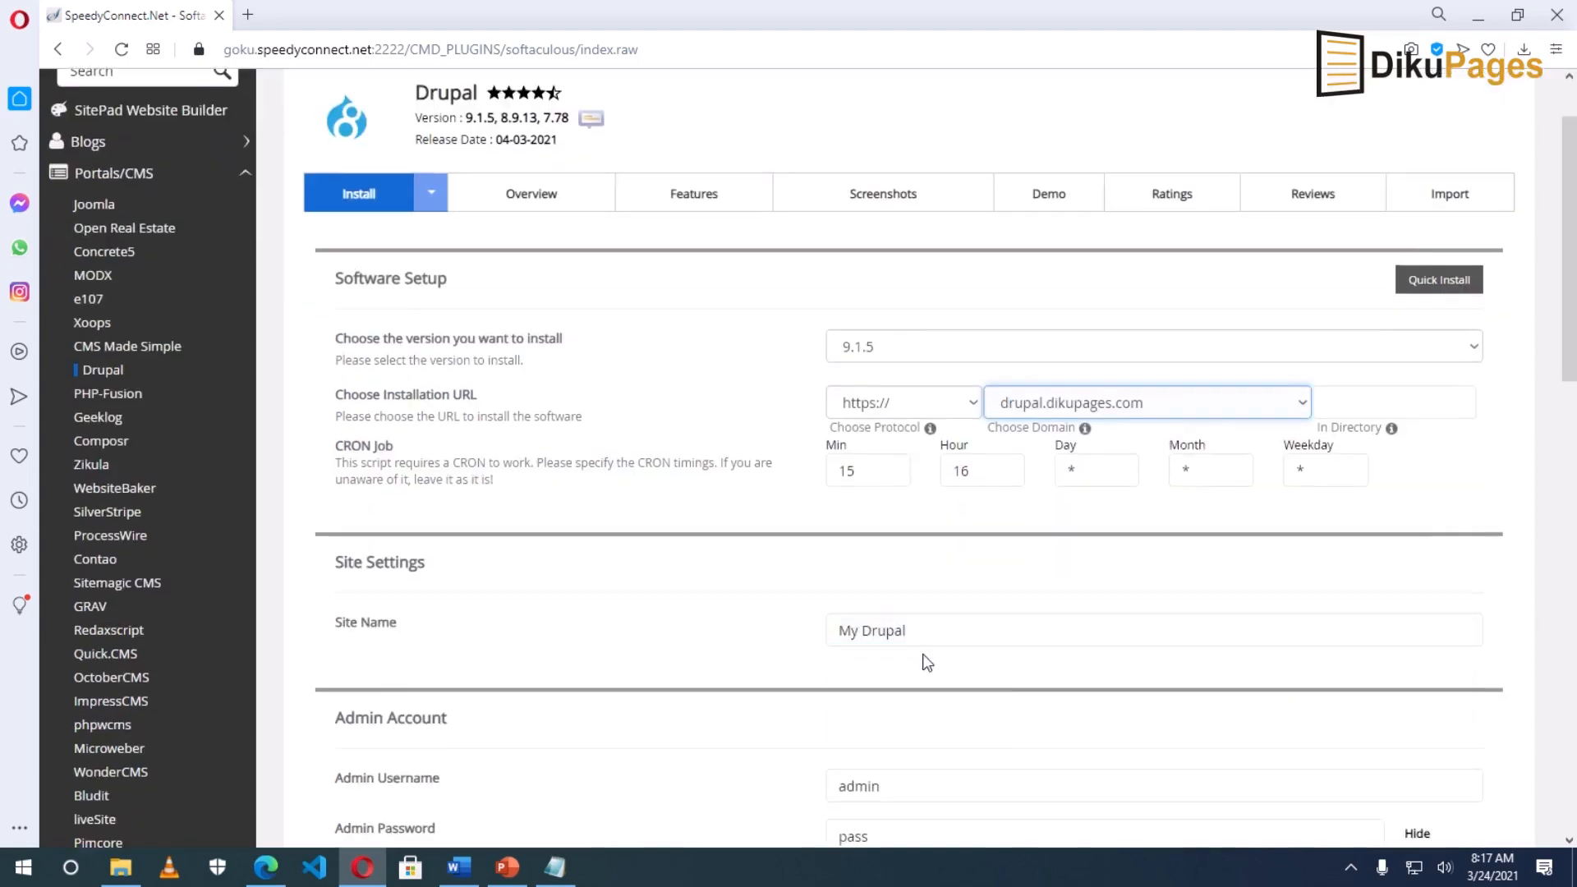
Step: Replace the default site name with 'Drupal 9 Site'
click(933, 625)
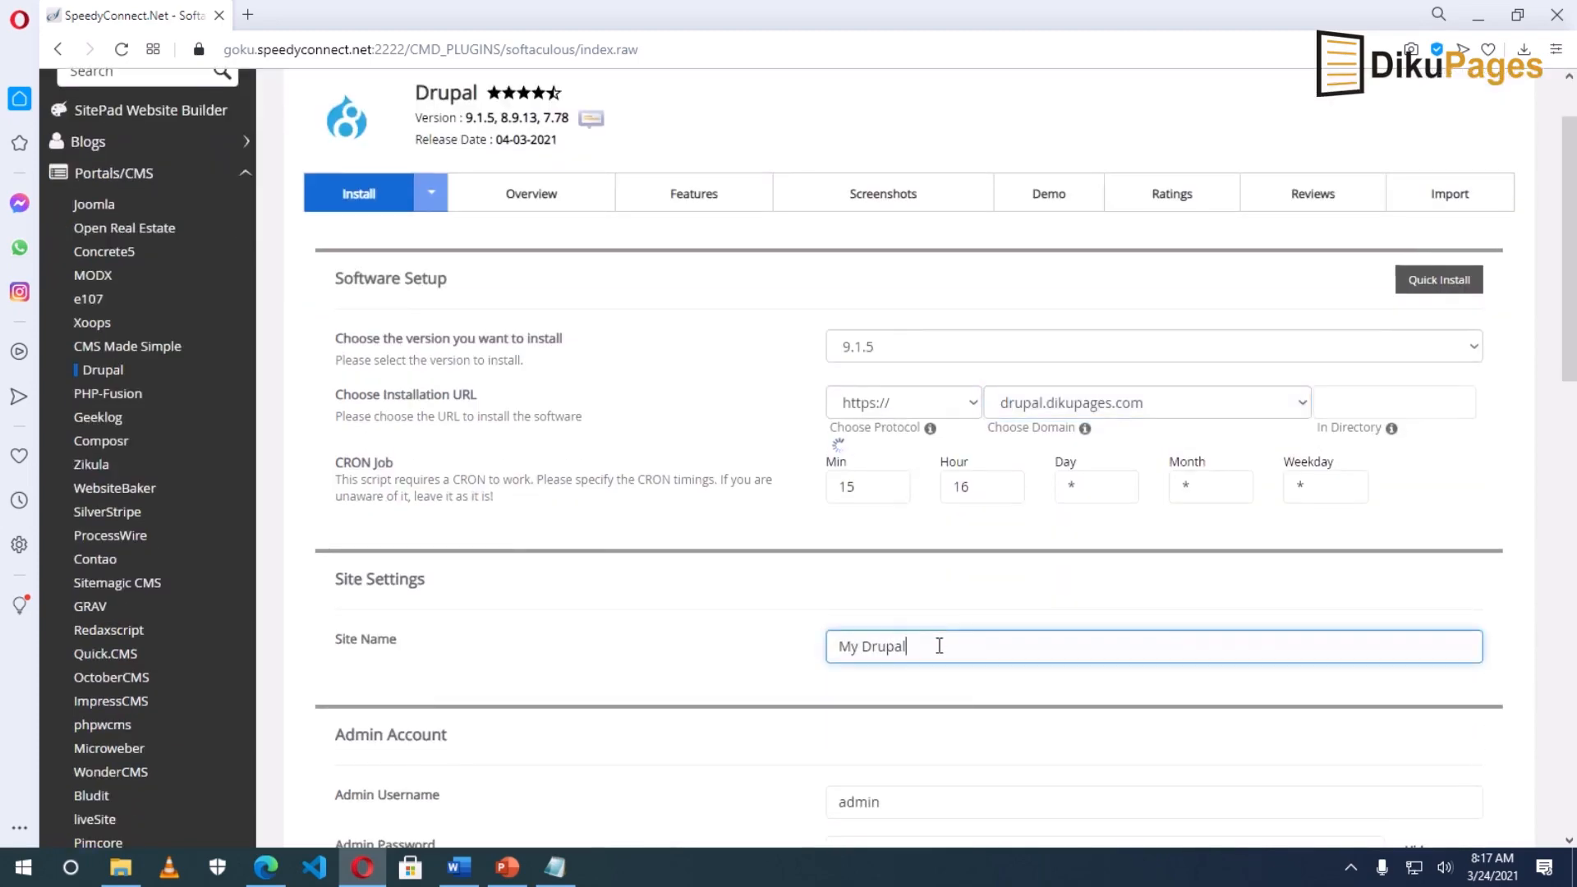
drag(885, 647, 836, 647)
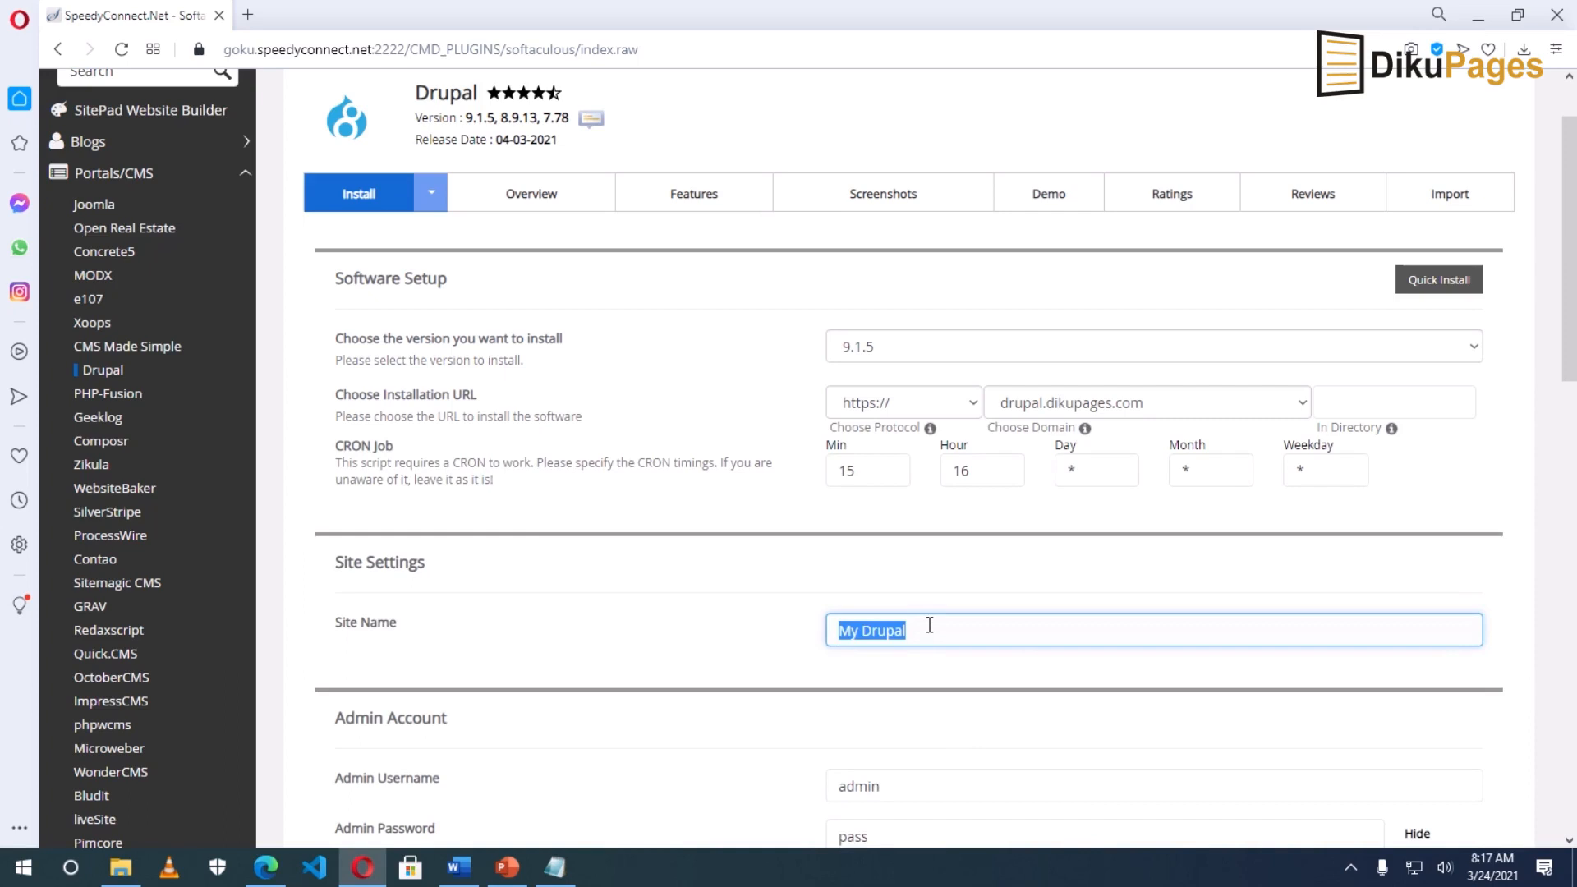
text(Drupal9 Site)
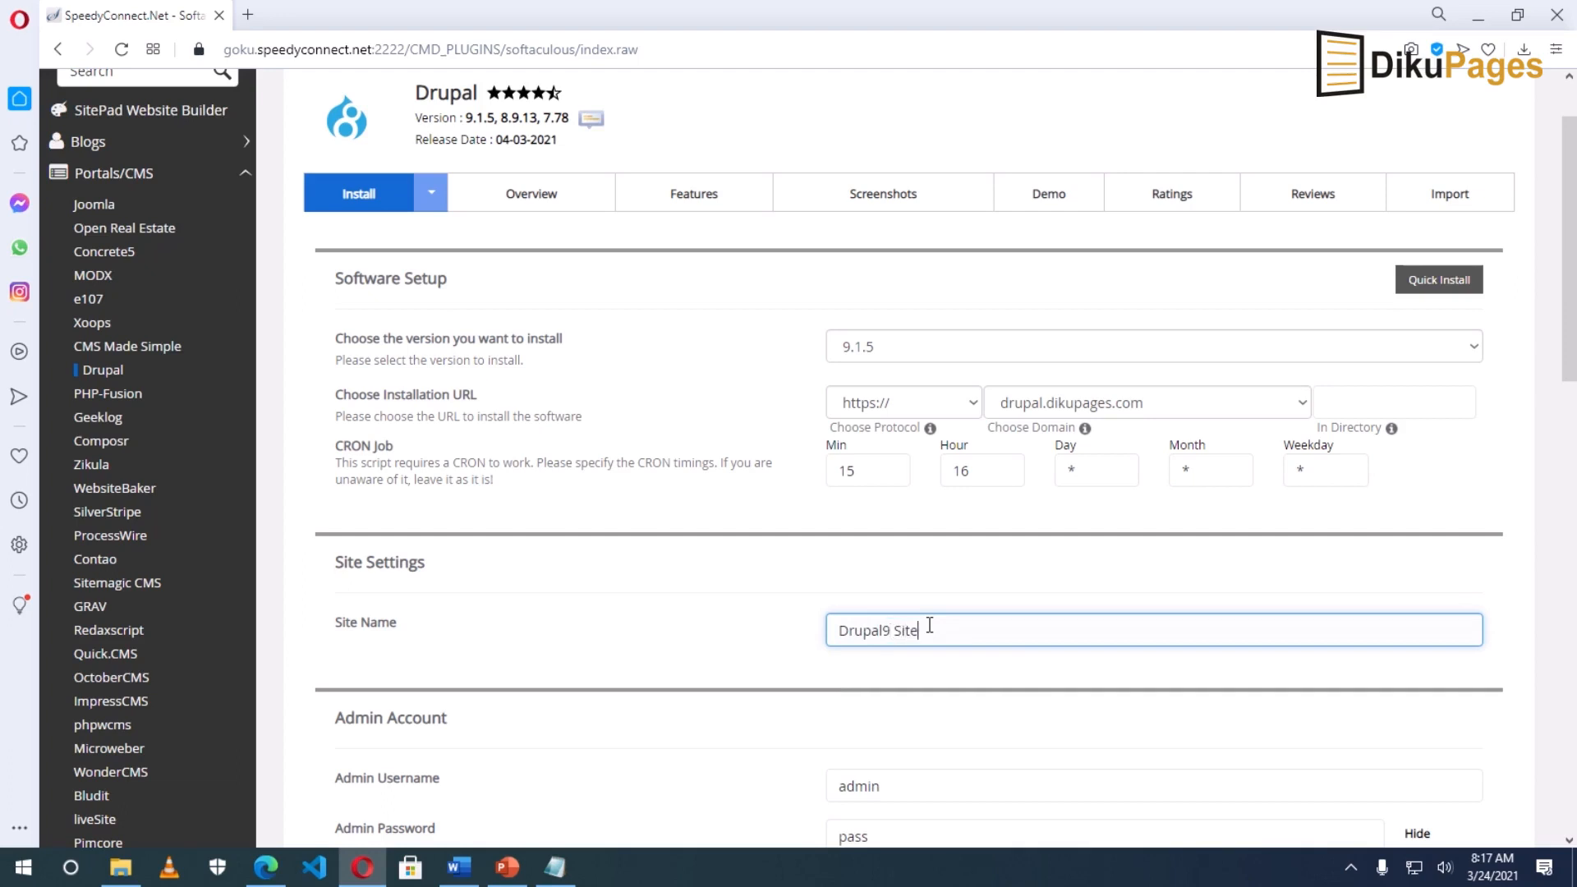
click(883, 630)
scroll(992, 662, down, 3)
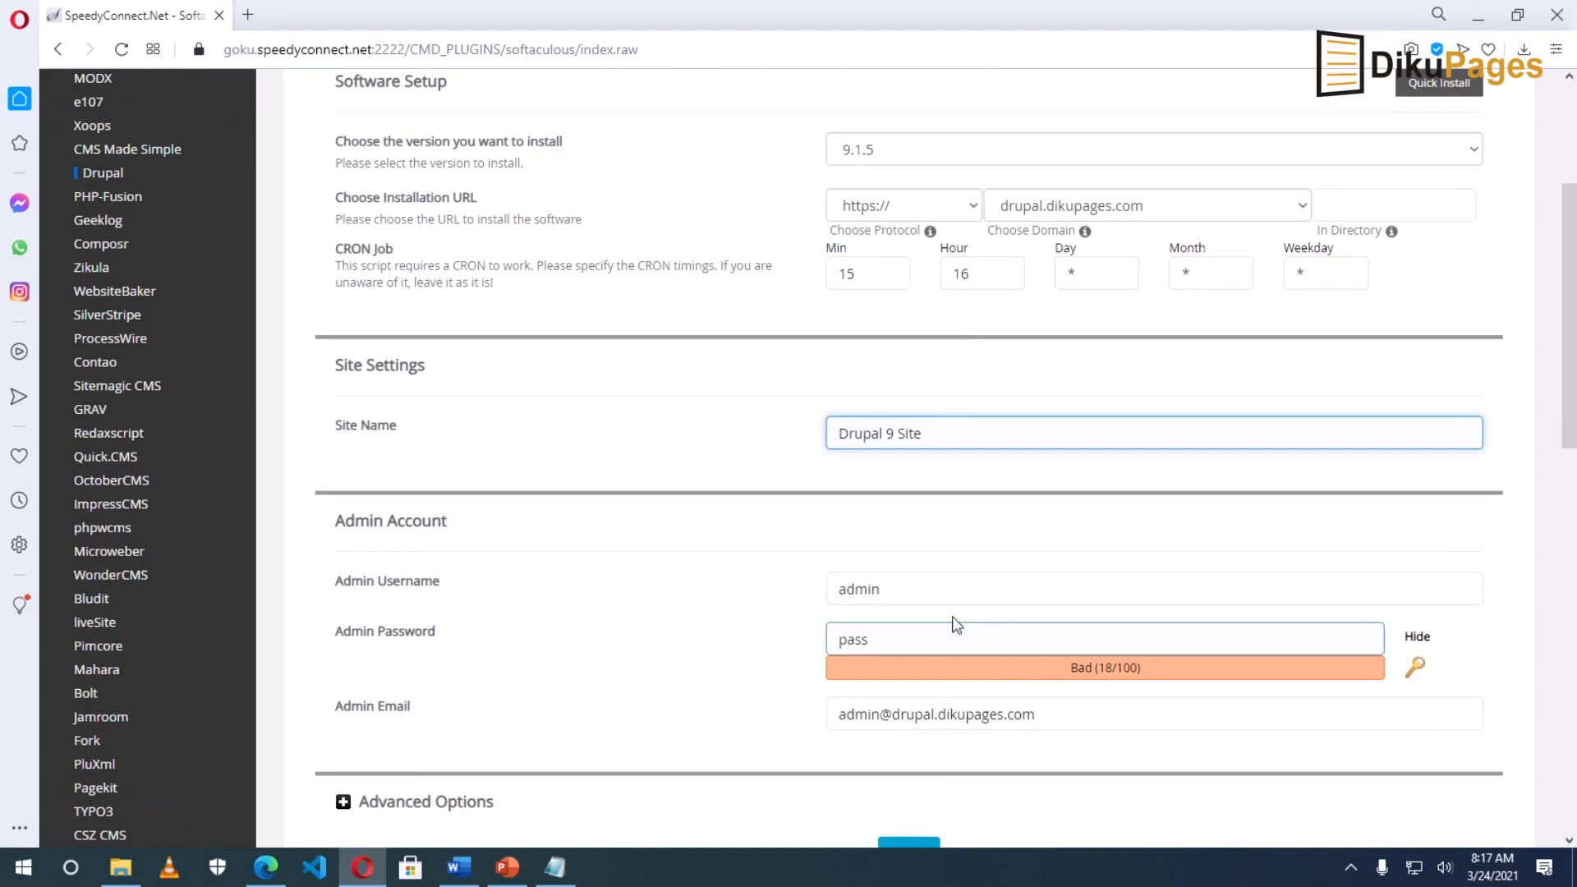
Step: Enter your own admin username and a hidden, strong admin password
drag(911, 591, 797, 595)
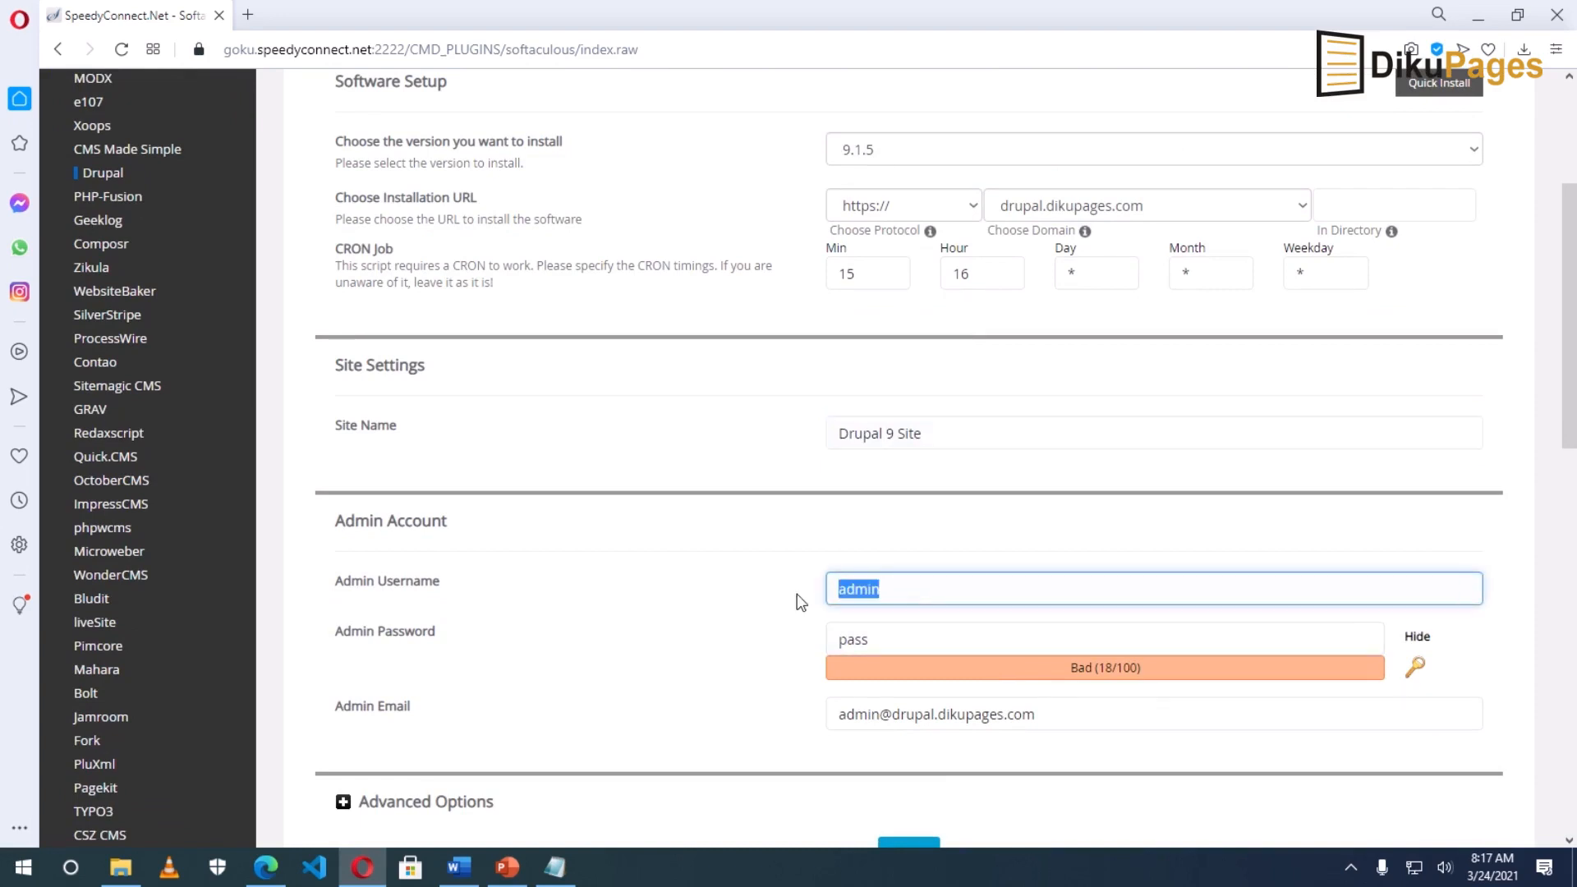
text(suadik)
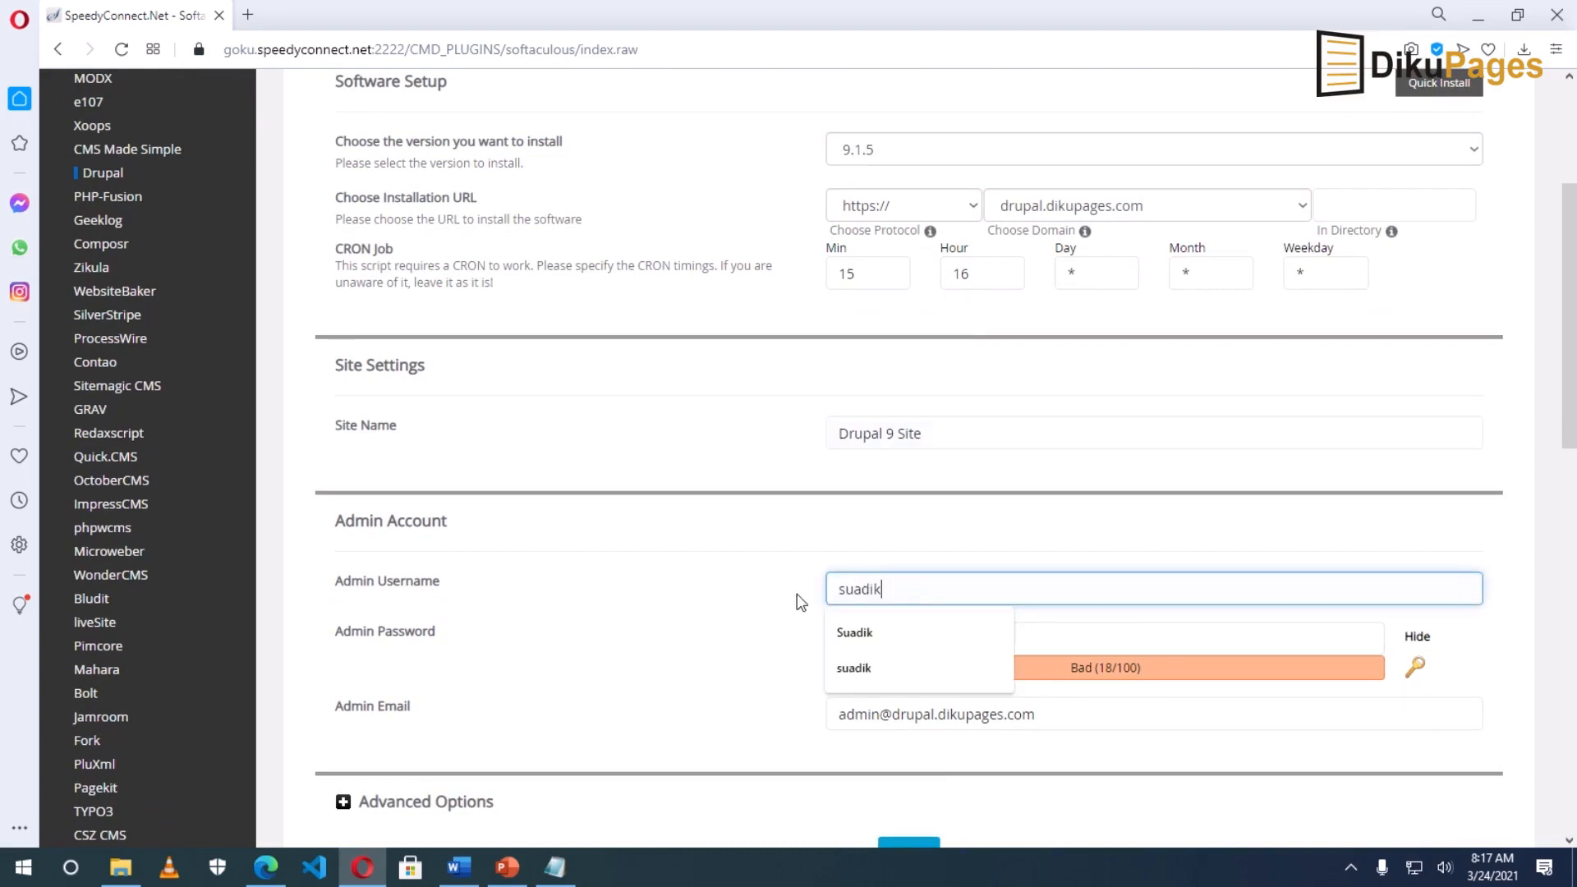
click(796, 594)
click(889, 638)
drag(891, 637, 811, 644)
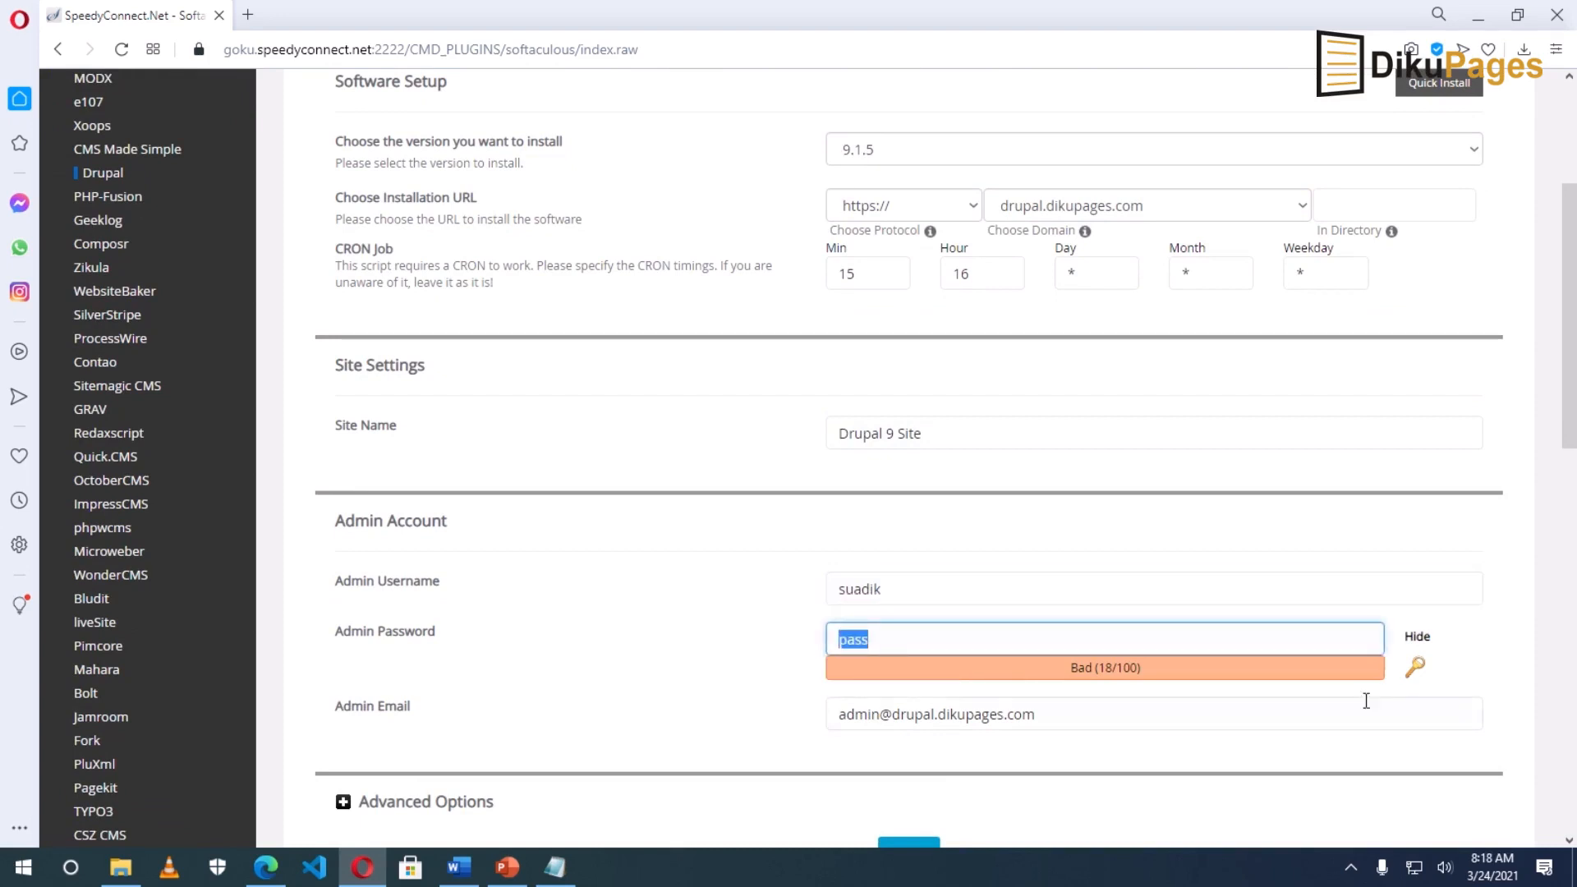
click(1416, 636)
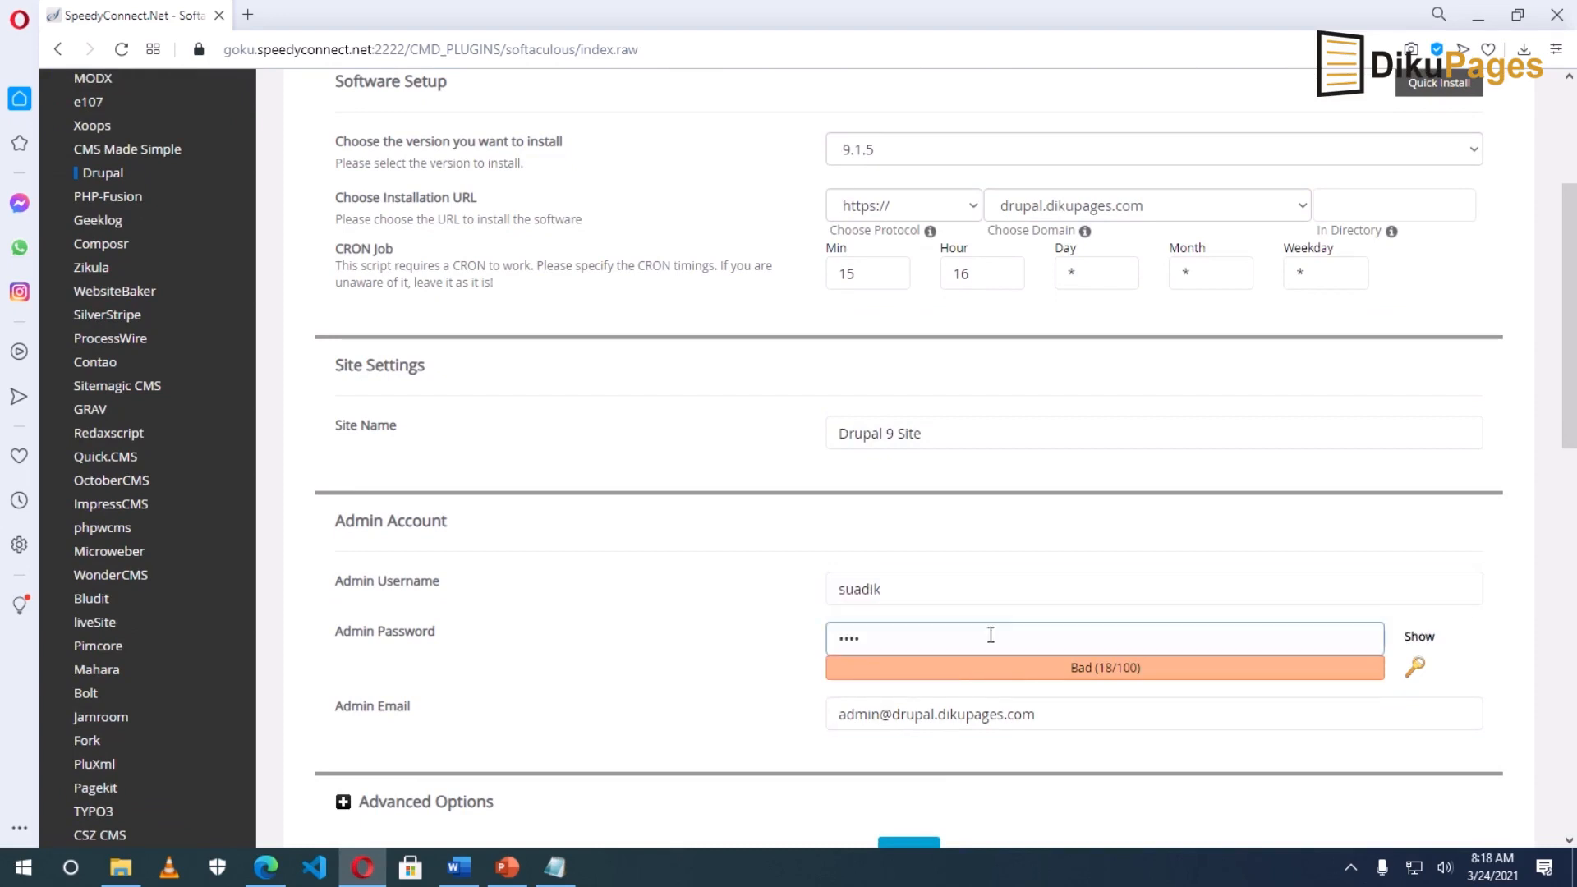
double_click(922, 640)
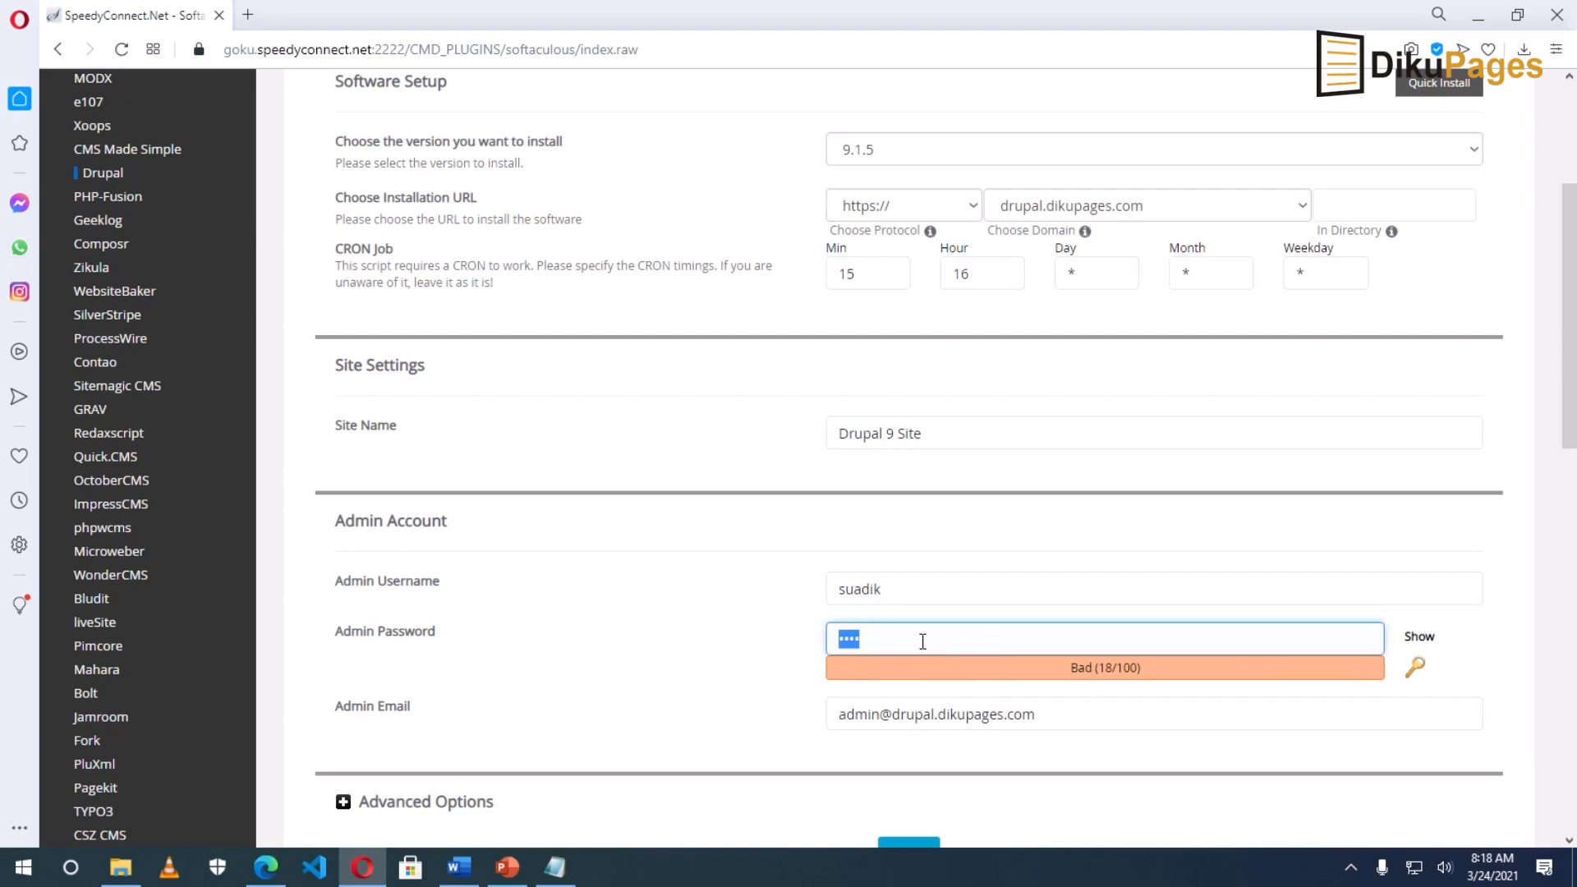
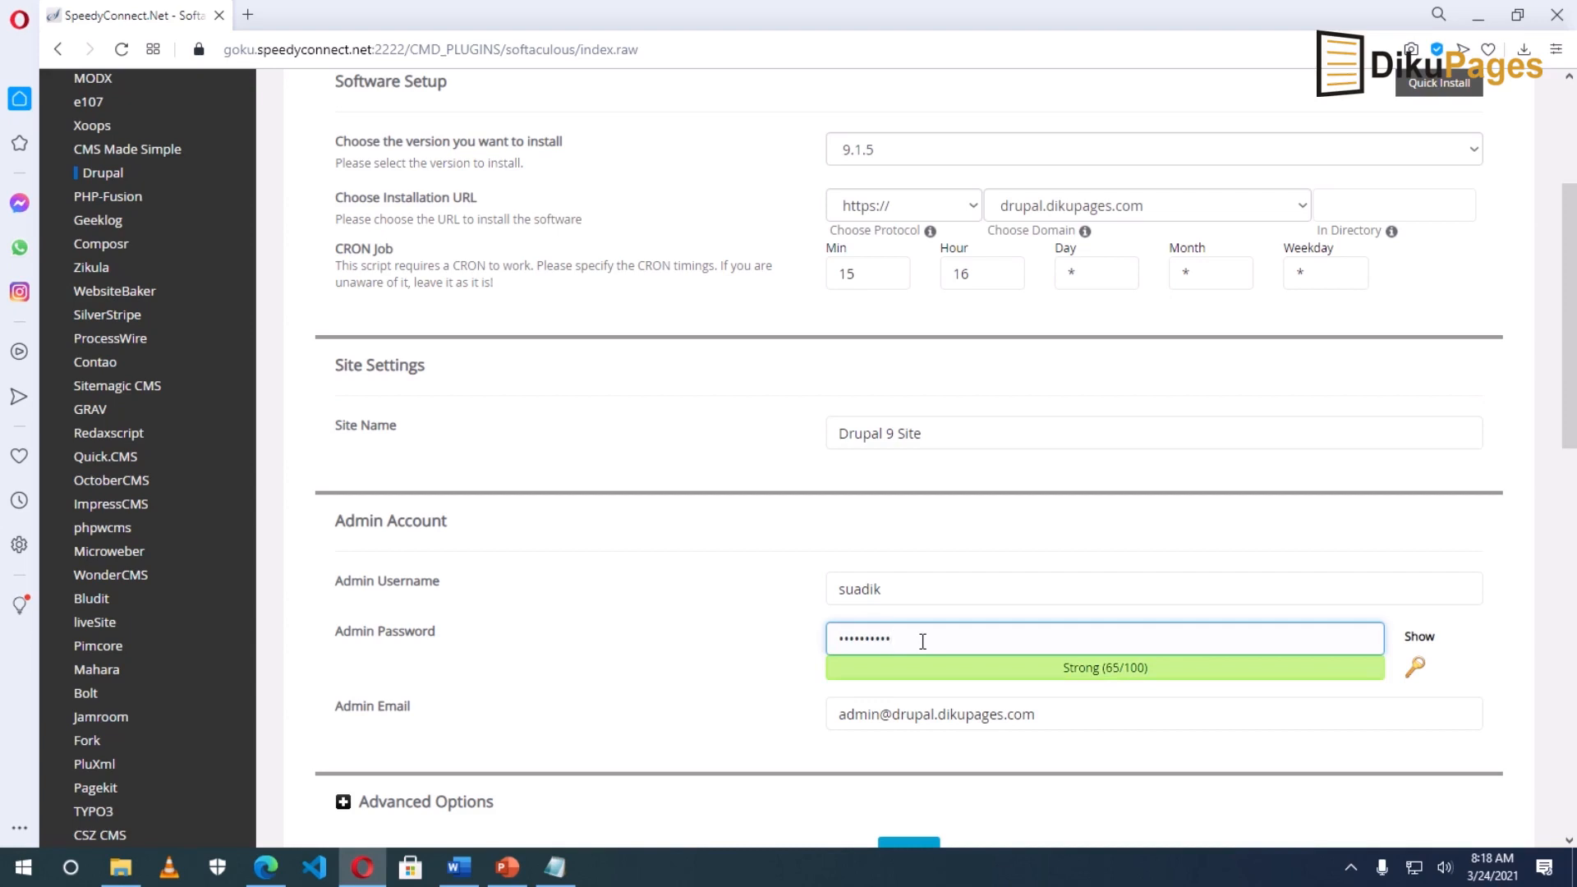
Step: Fill in the administrator's e-mail from autofill and start the Drupal installation
scroll(1093, 679, down, 3)
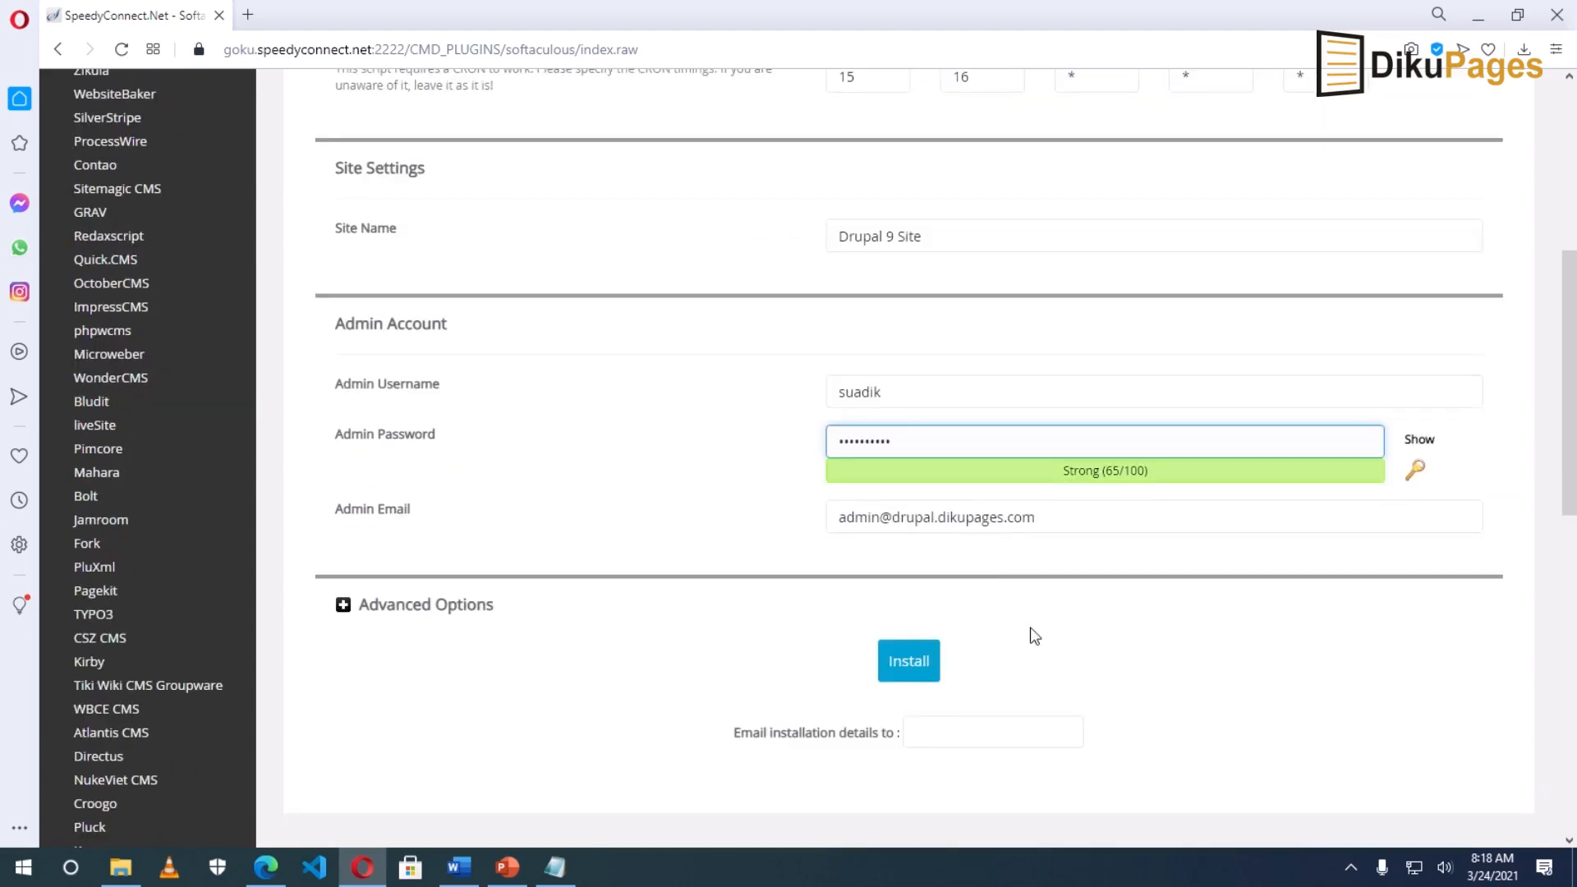
click(1103, 518)
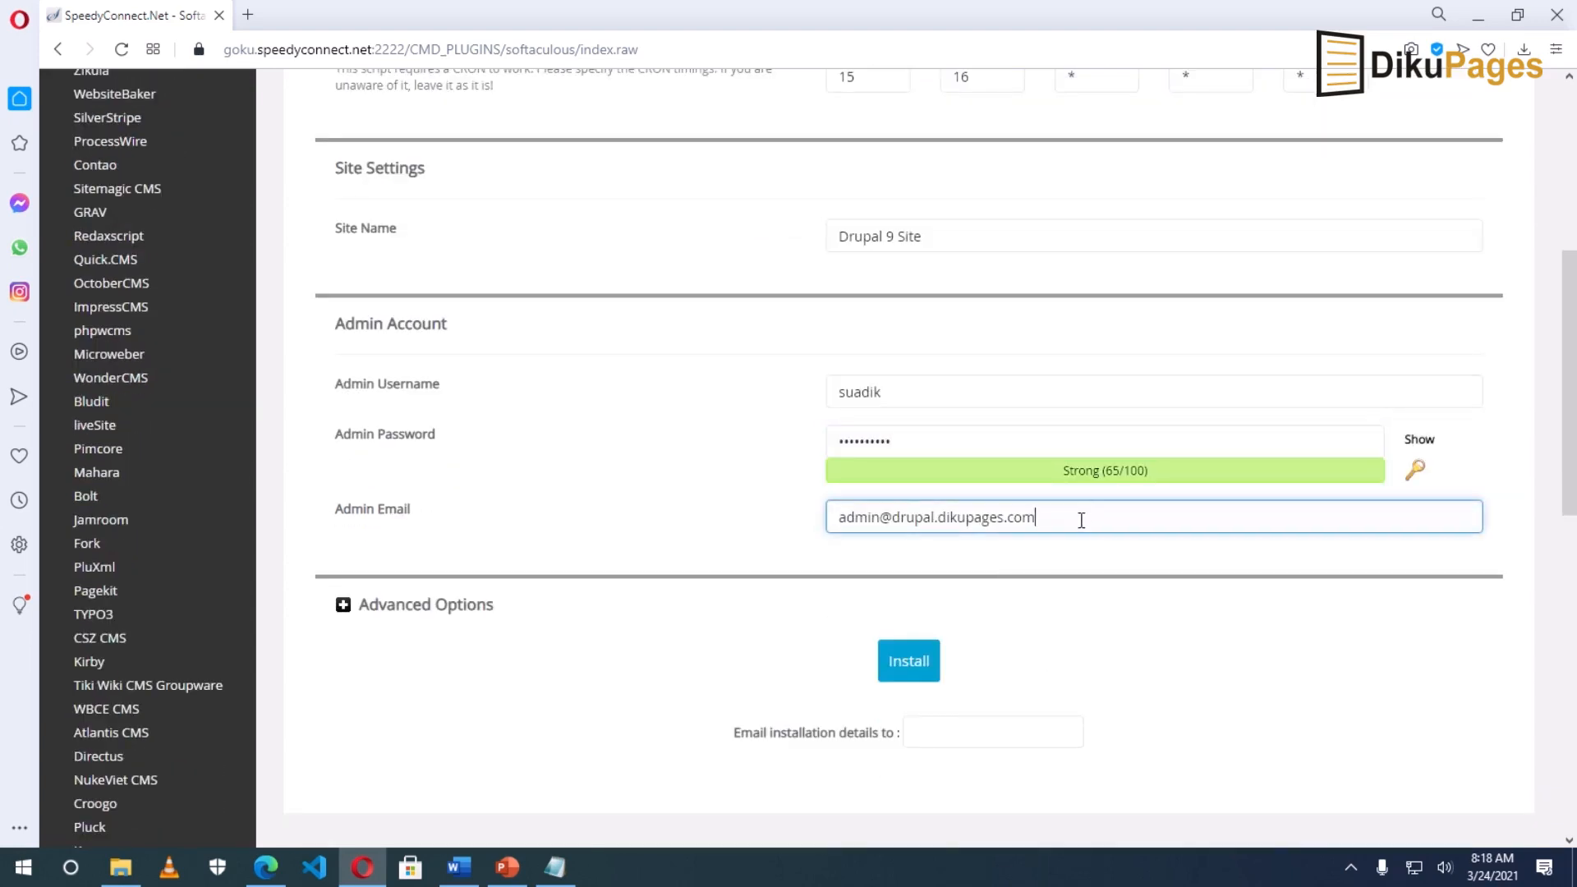
drag(1037, 518, 839, 518)
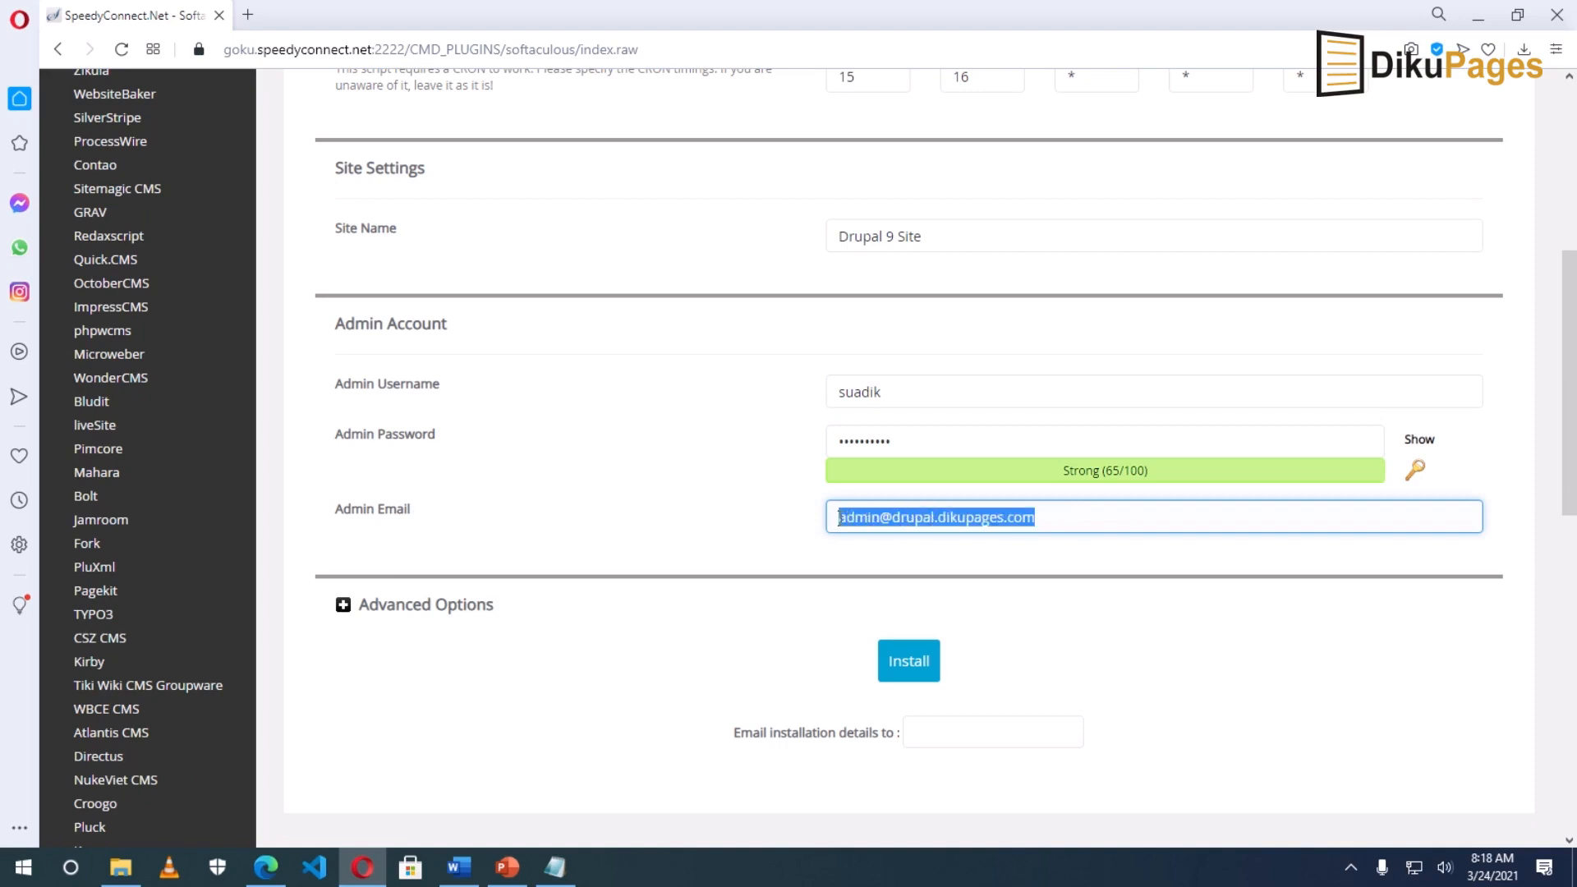
text(dan)
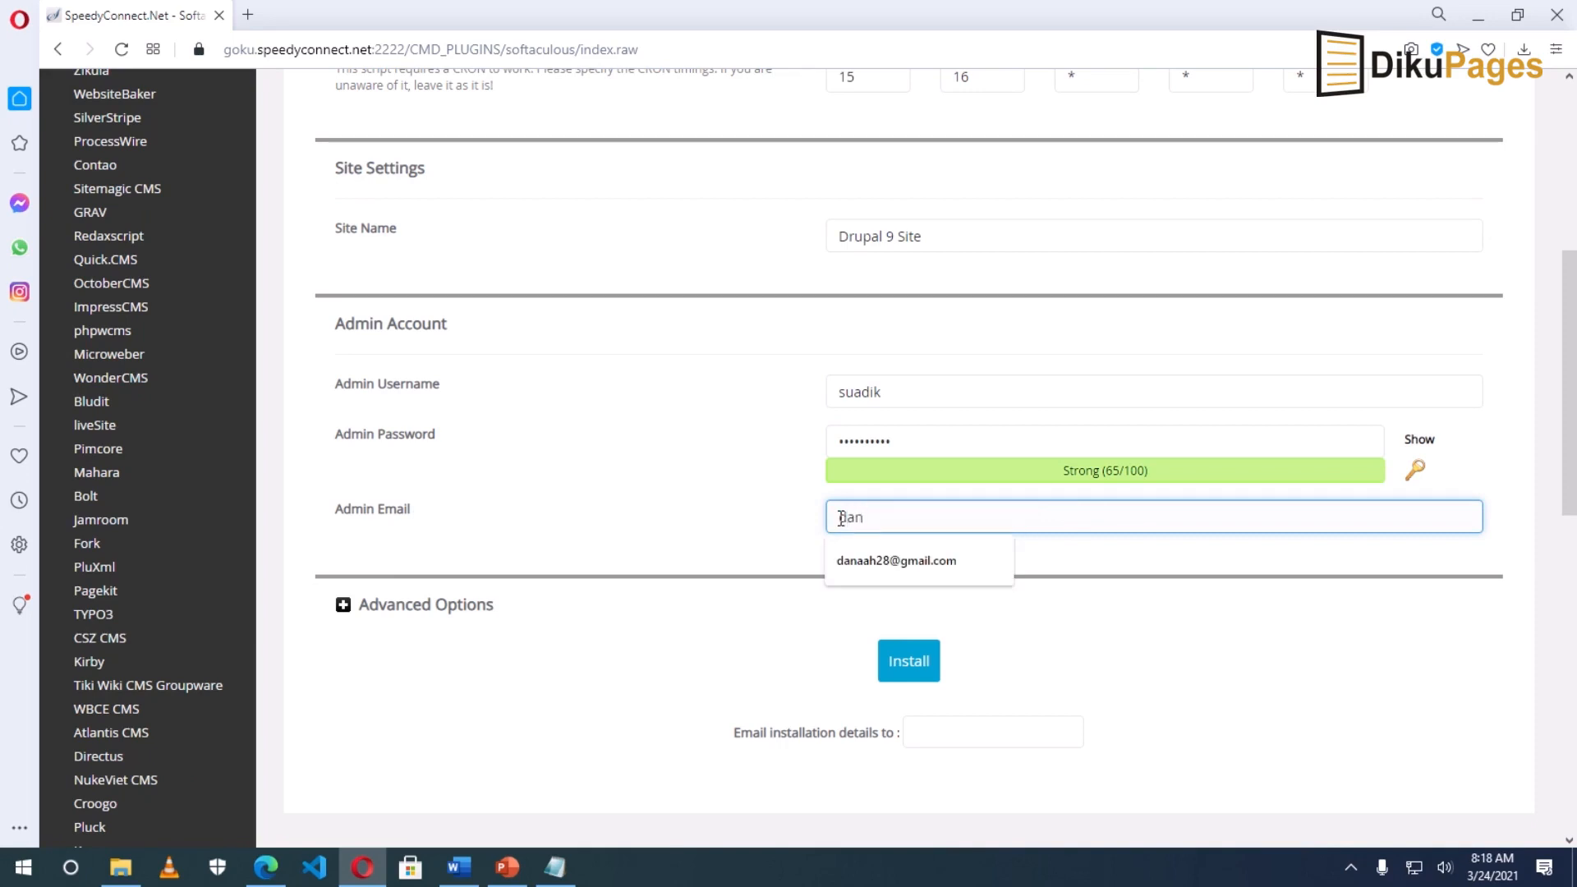
click(927, 565)
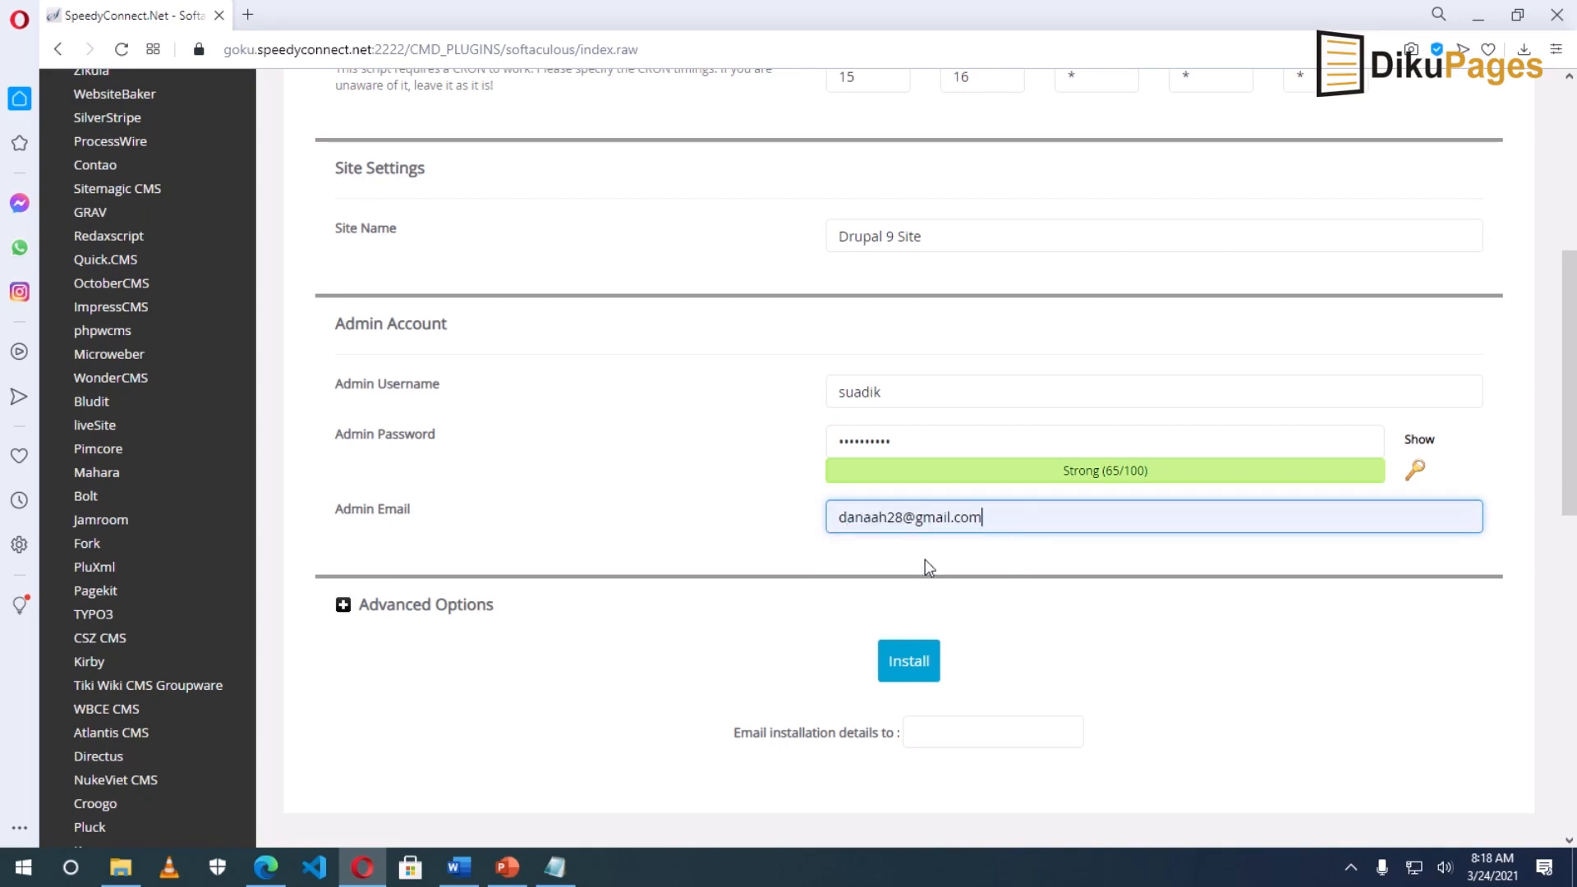
scroll(928, 558, down, 2)
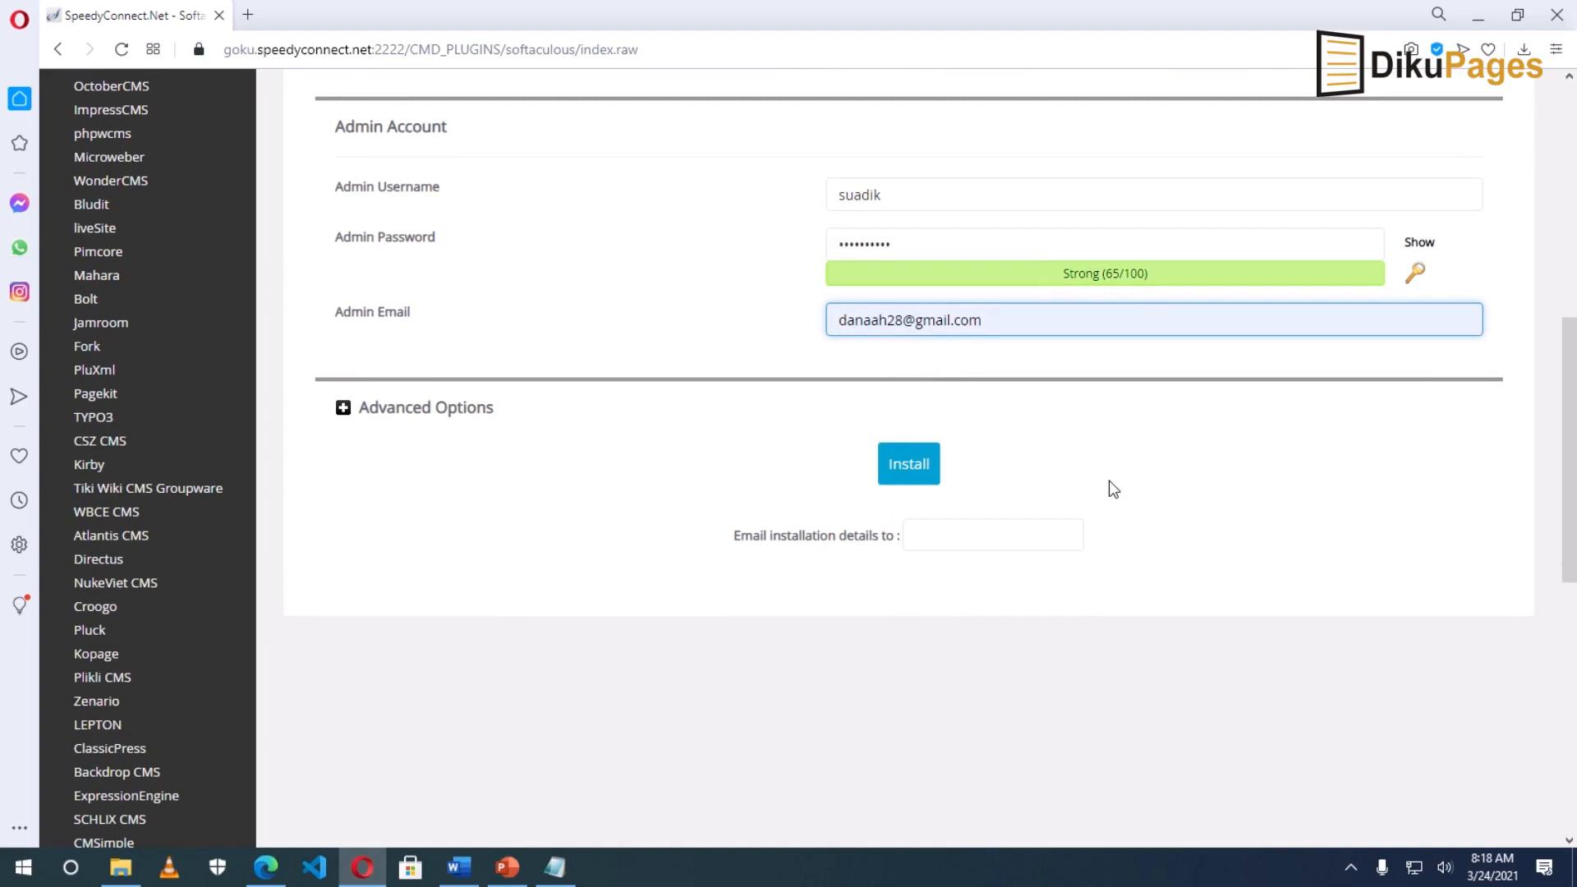
click(904, 467)
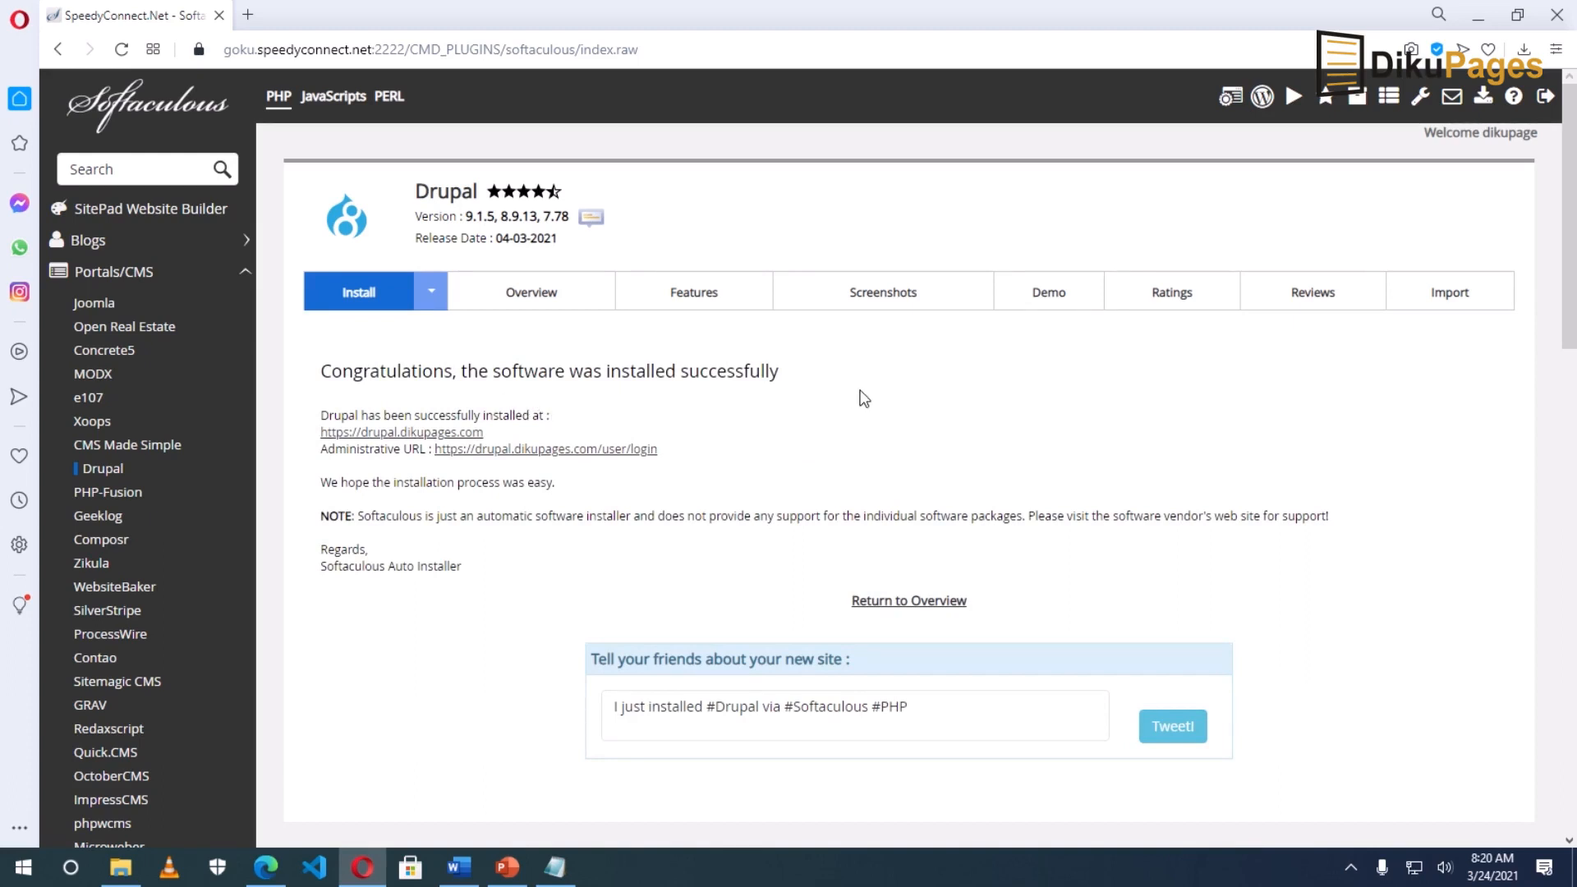
click(415, 431)
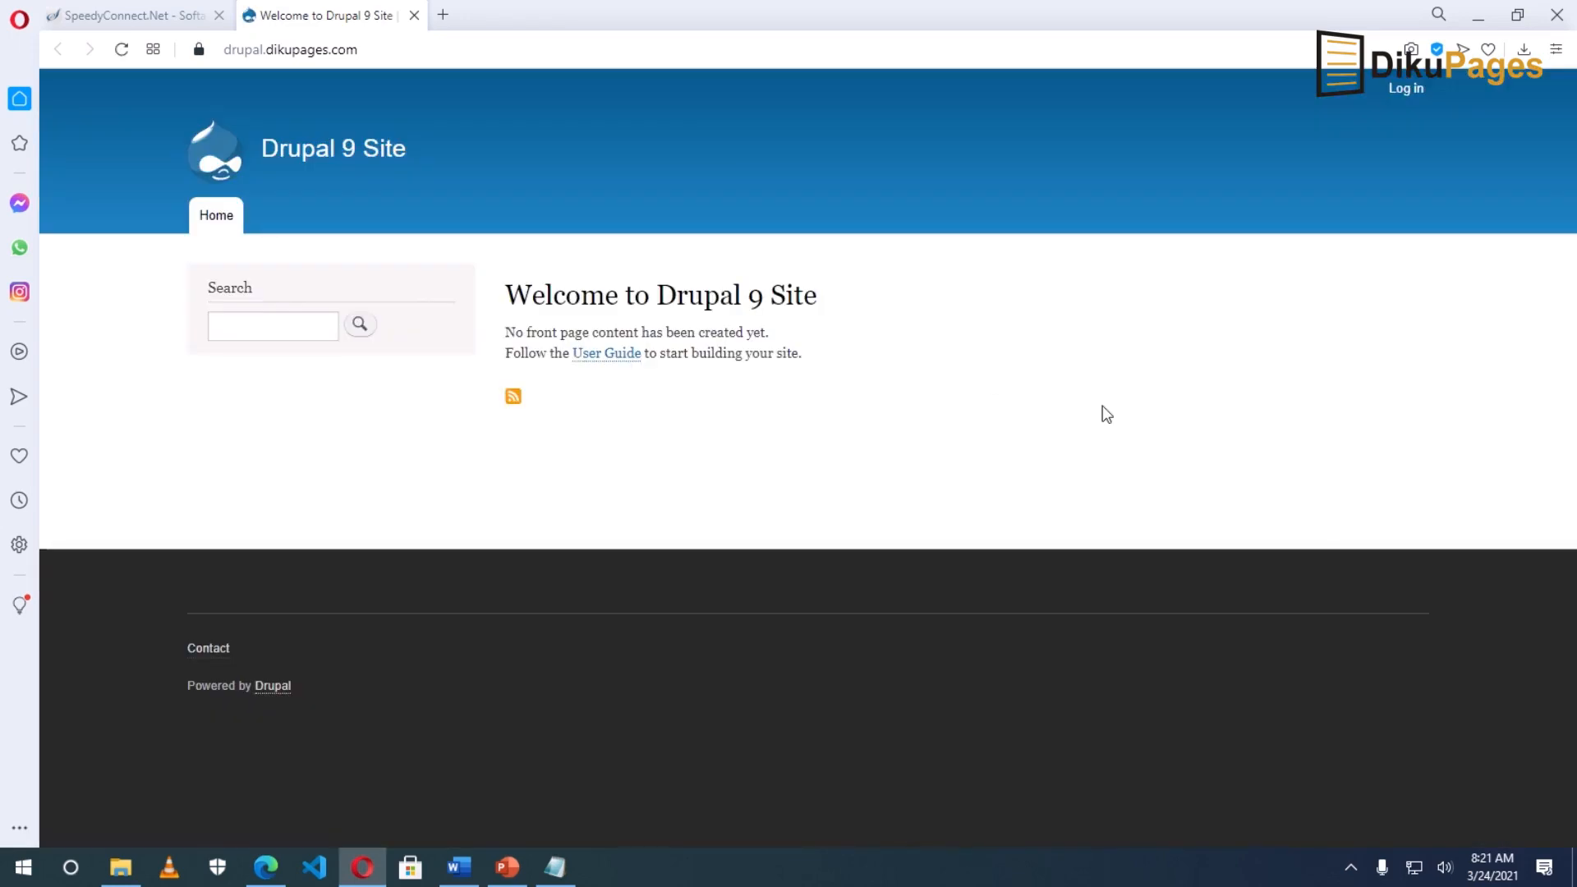
Step: Log in to Drupal 9 Site with the admin username and password
click(1412, 90)
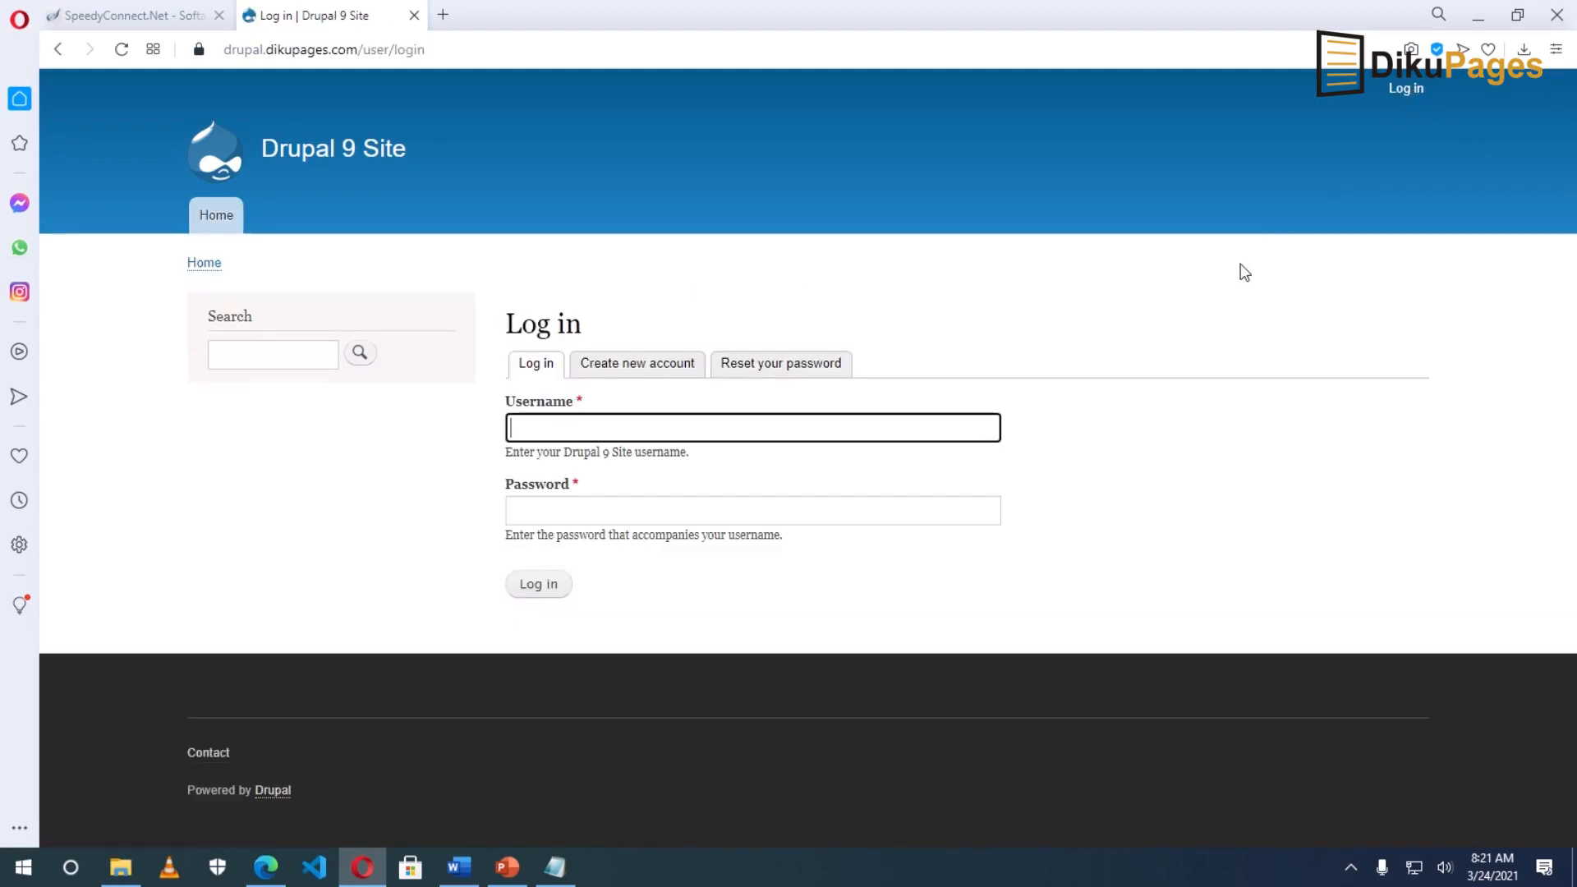
text(s)
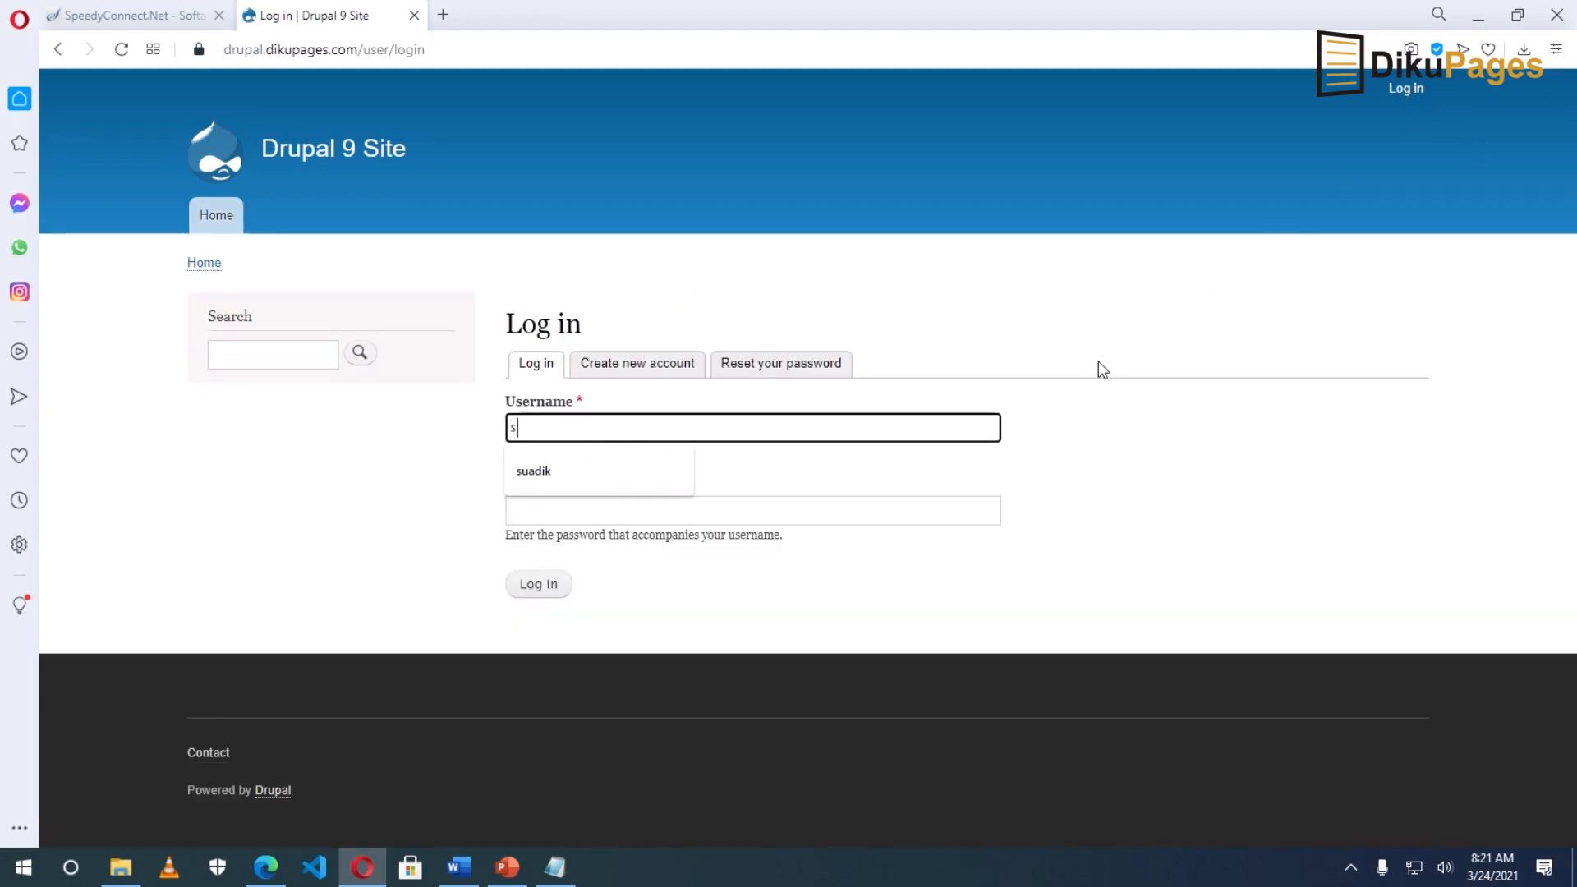
text(uadik)
key(Tab)
text(•)
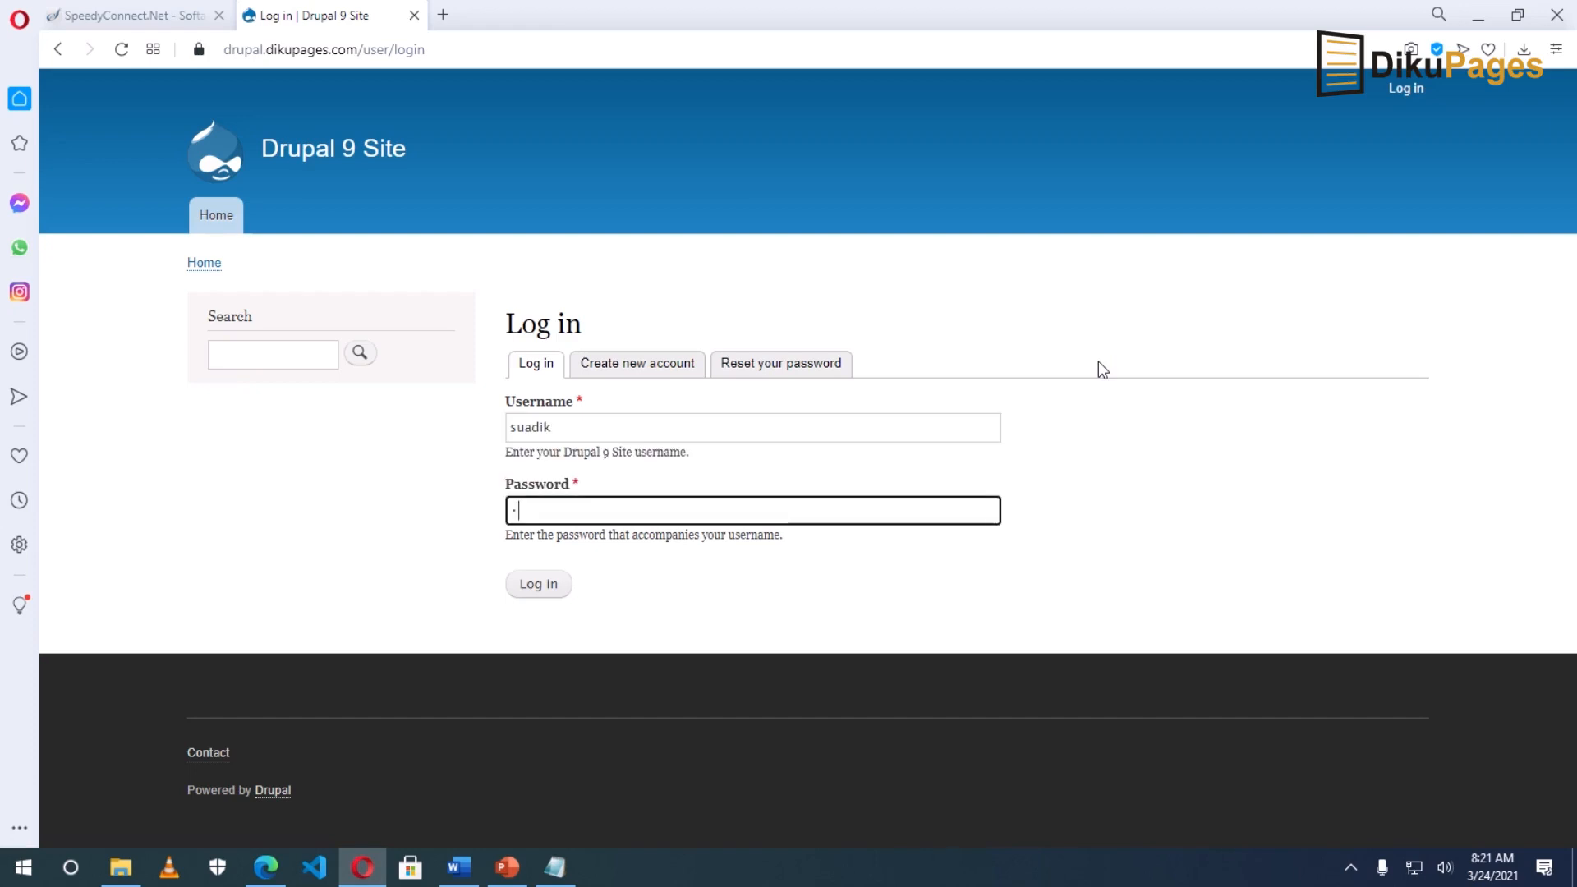
text(•••••••••)
key(Return)
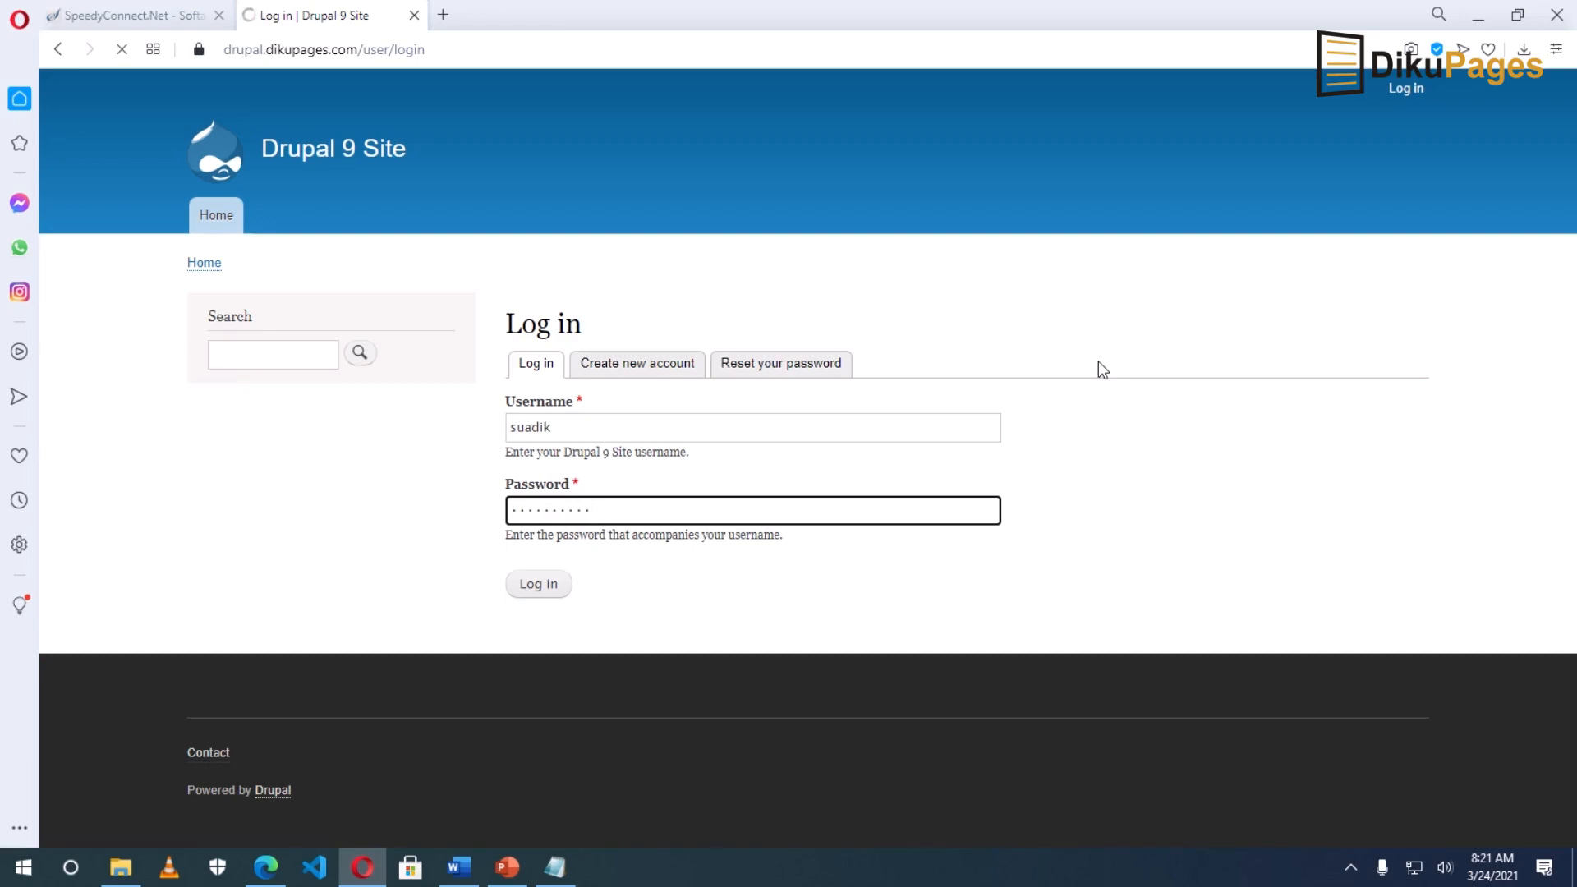